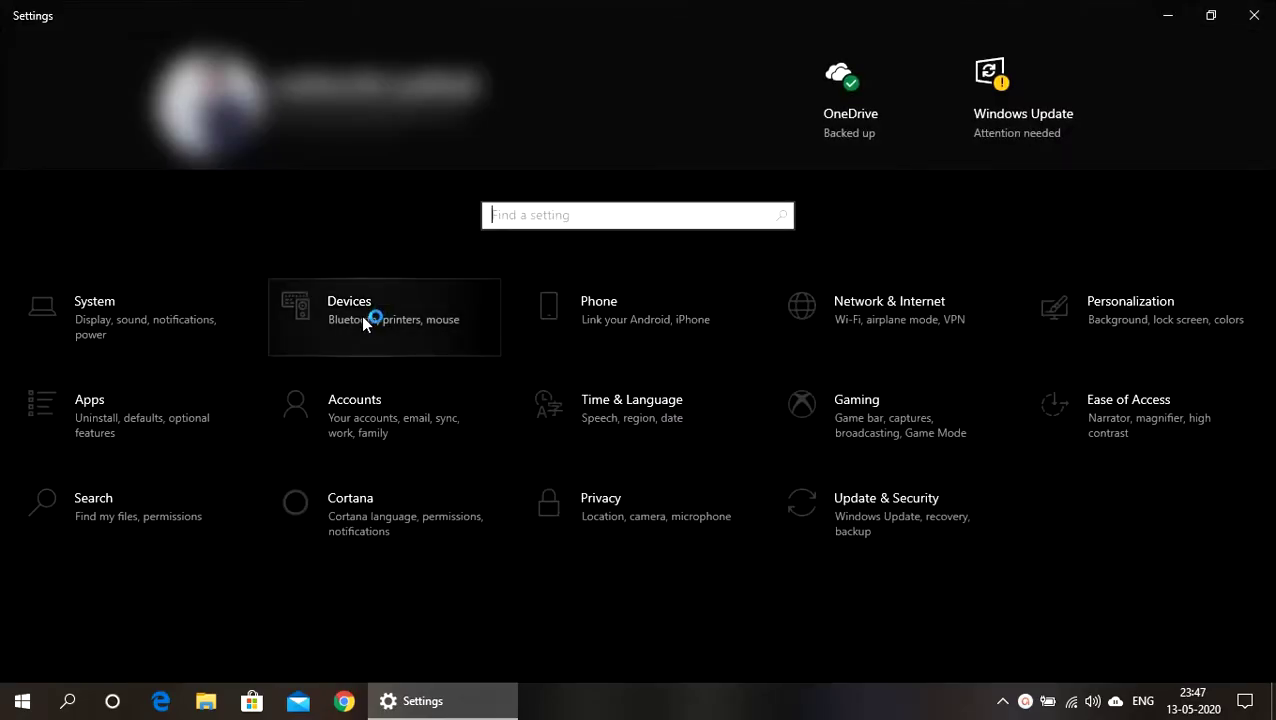
Check the driver status of the connected MFS100 in the Devices settings and close Settings
click(363, 320)
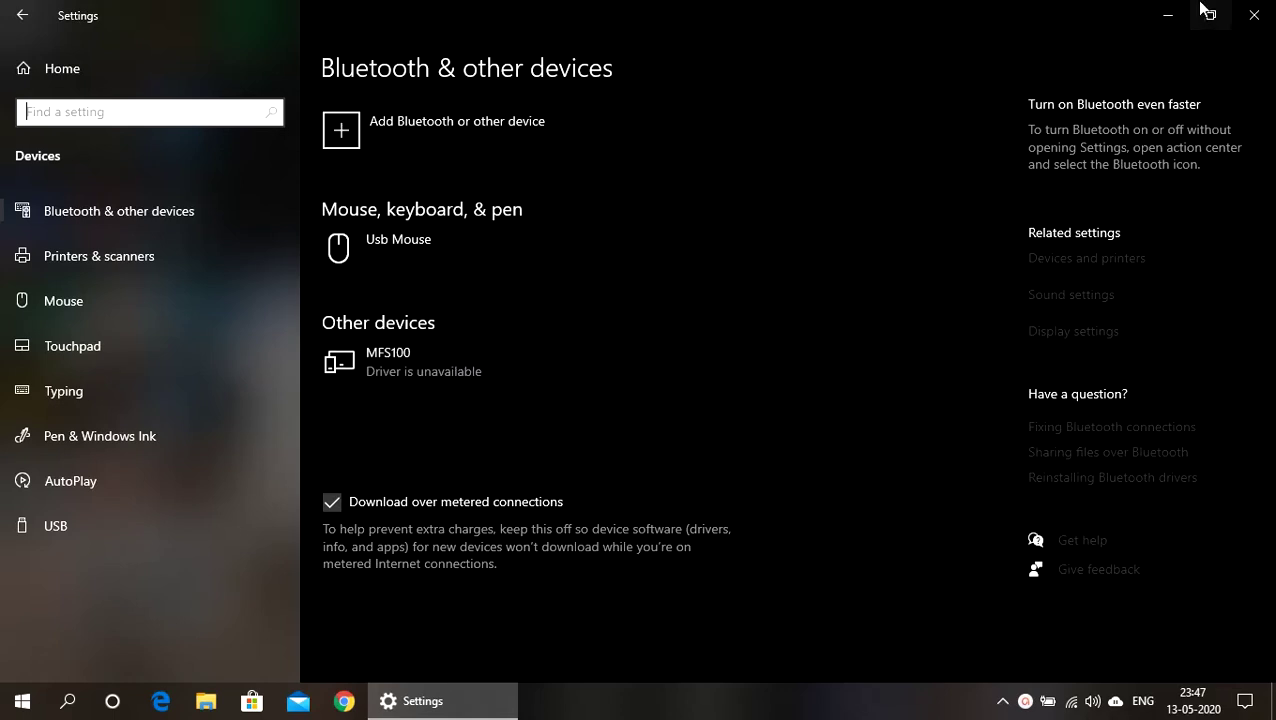
click(1256, 14)
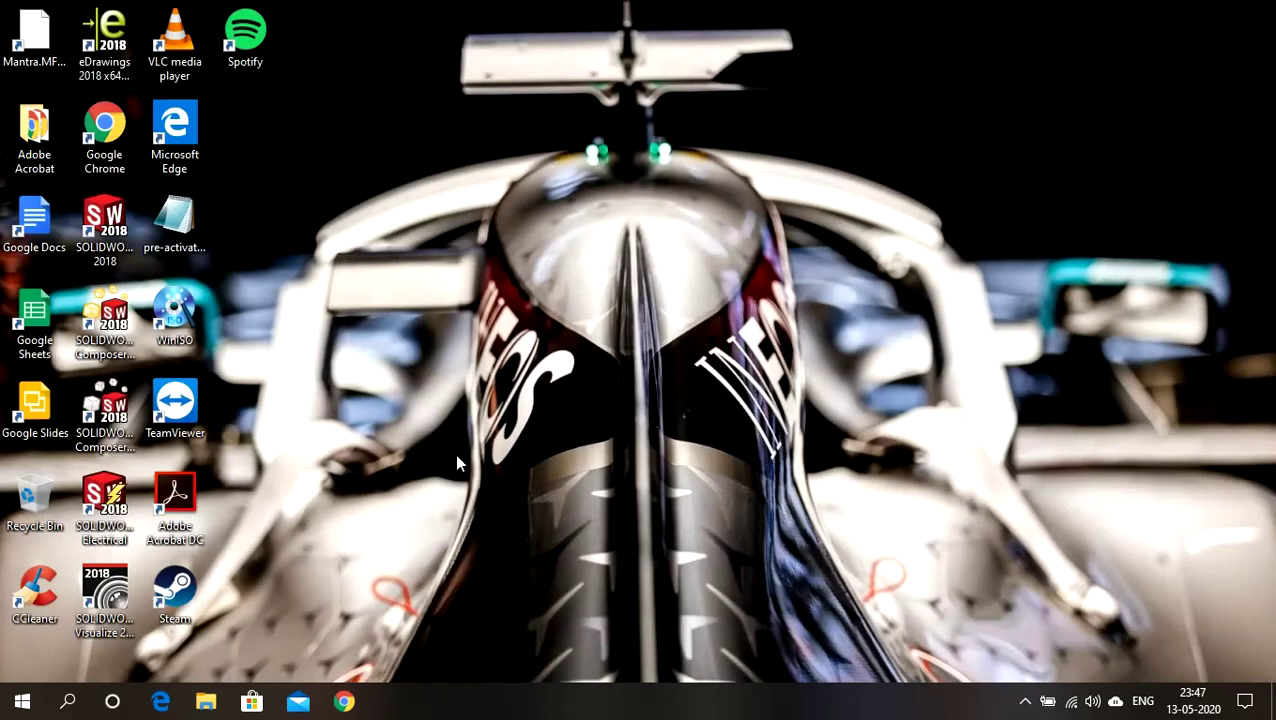
Switch to Google Chrome and search the web for "download mantra mfs100 driver"
click(345, 702)
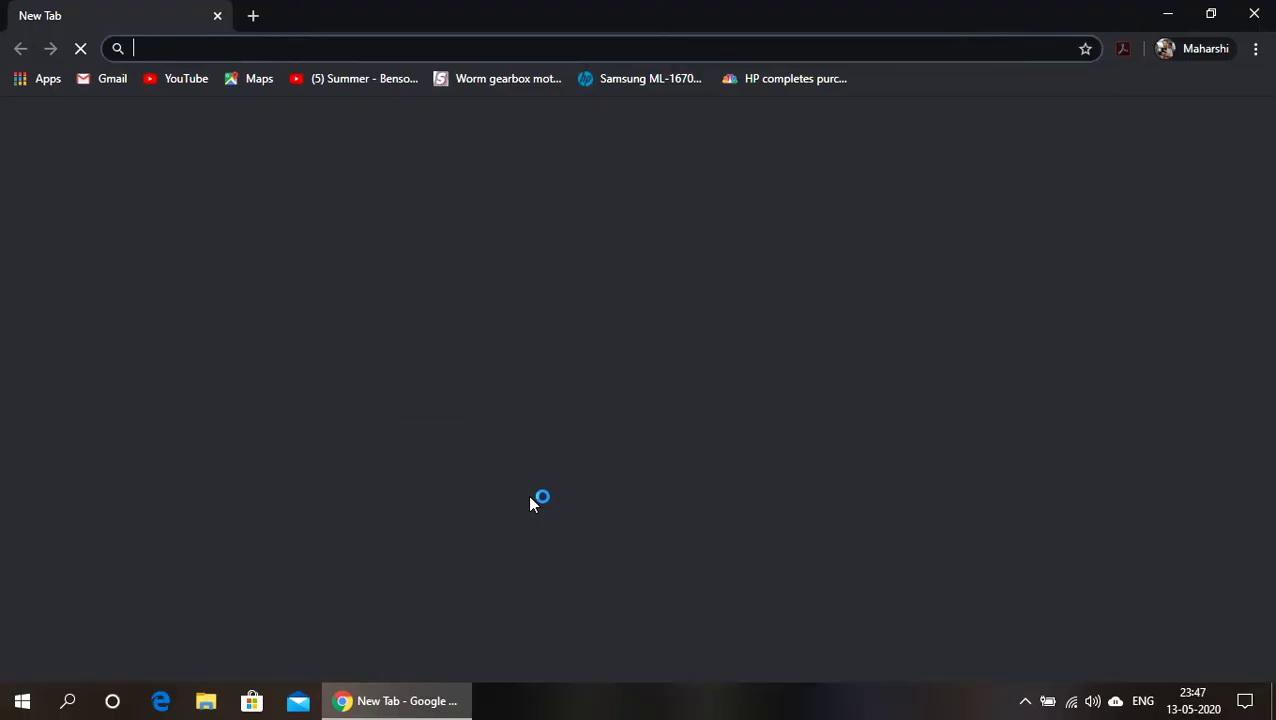
text(down)
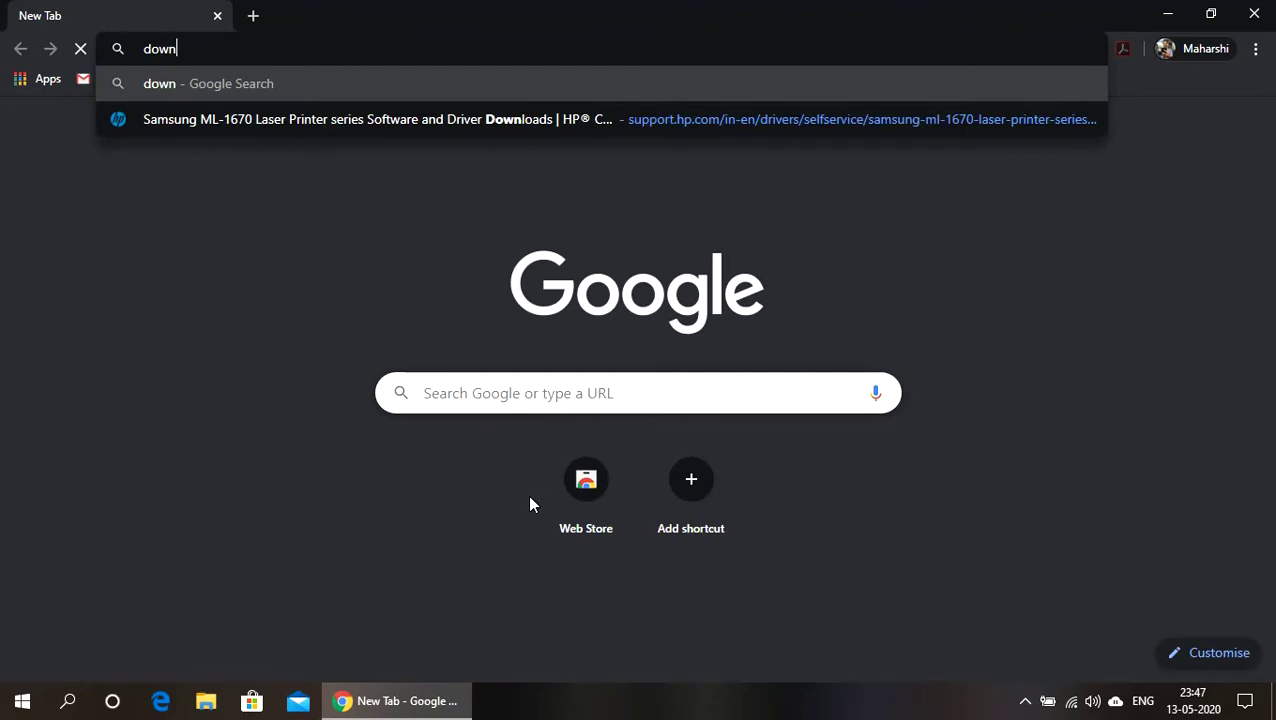
text(load)
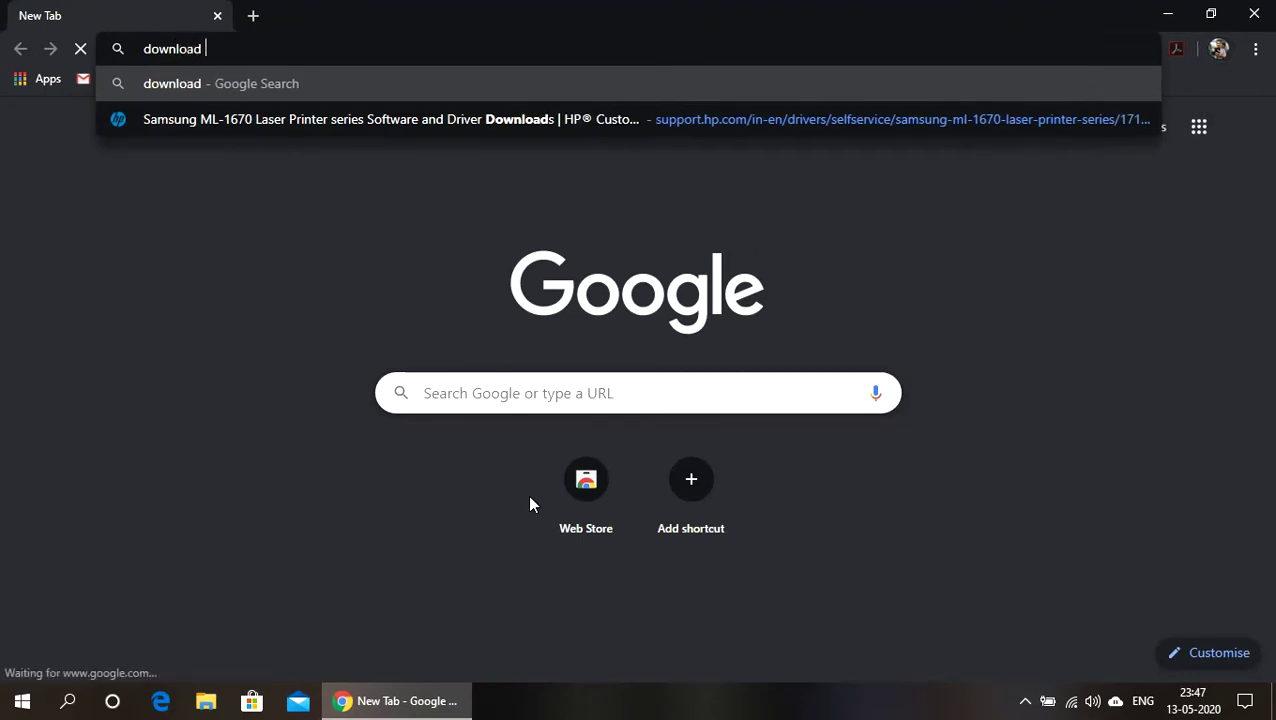
text( mant)
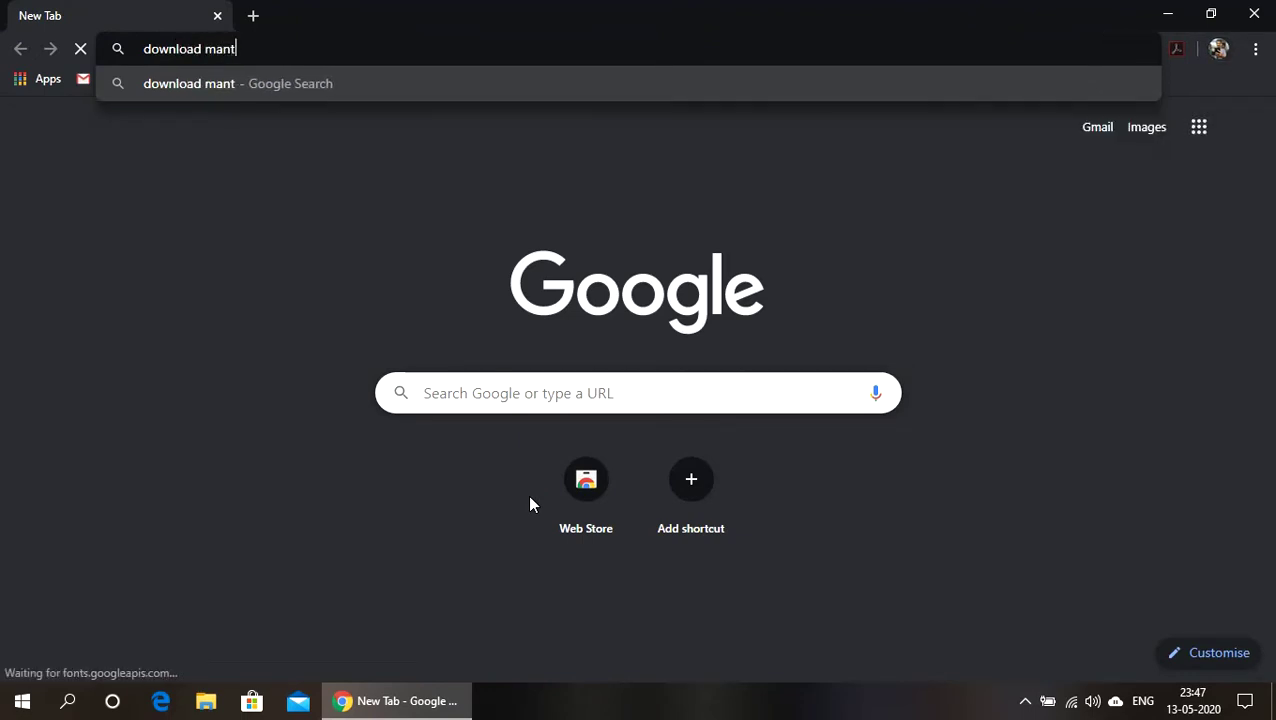
text(ra mfs)
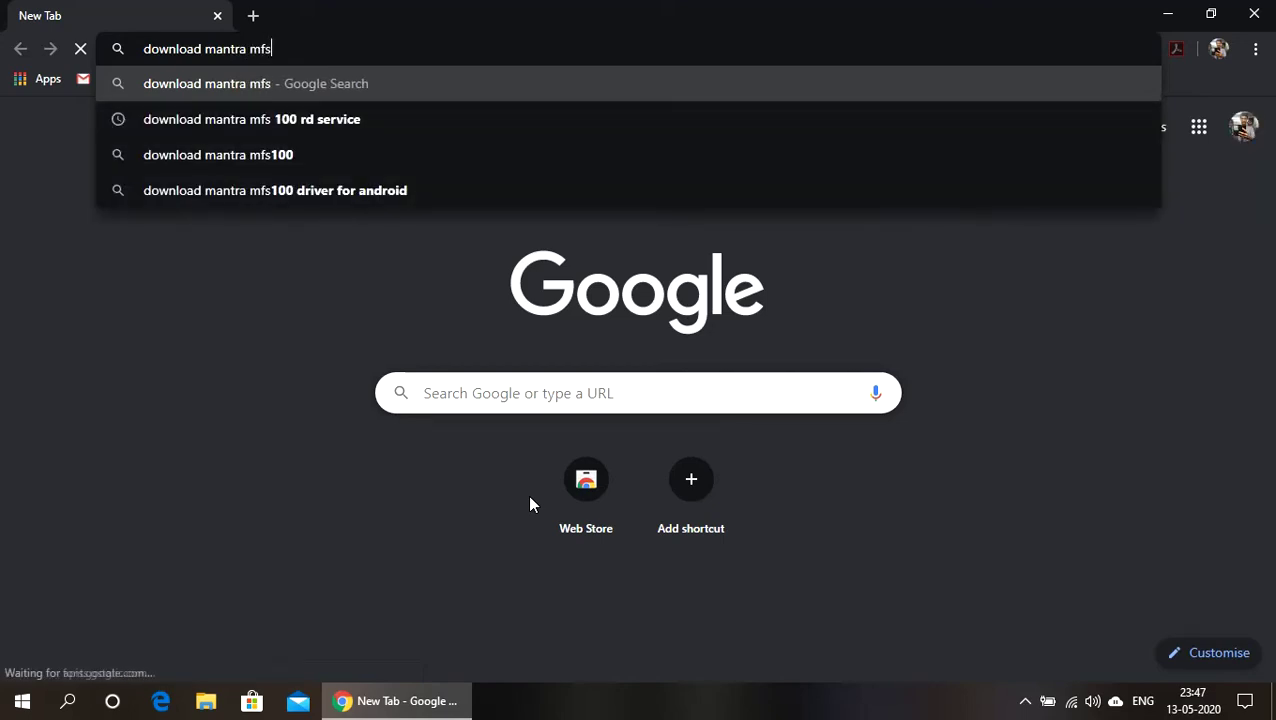
text(100)
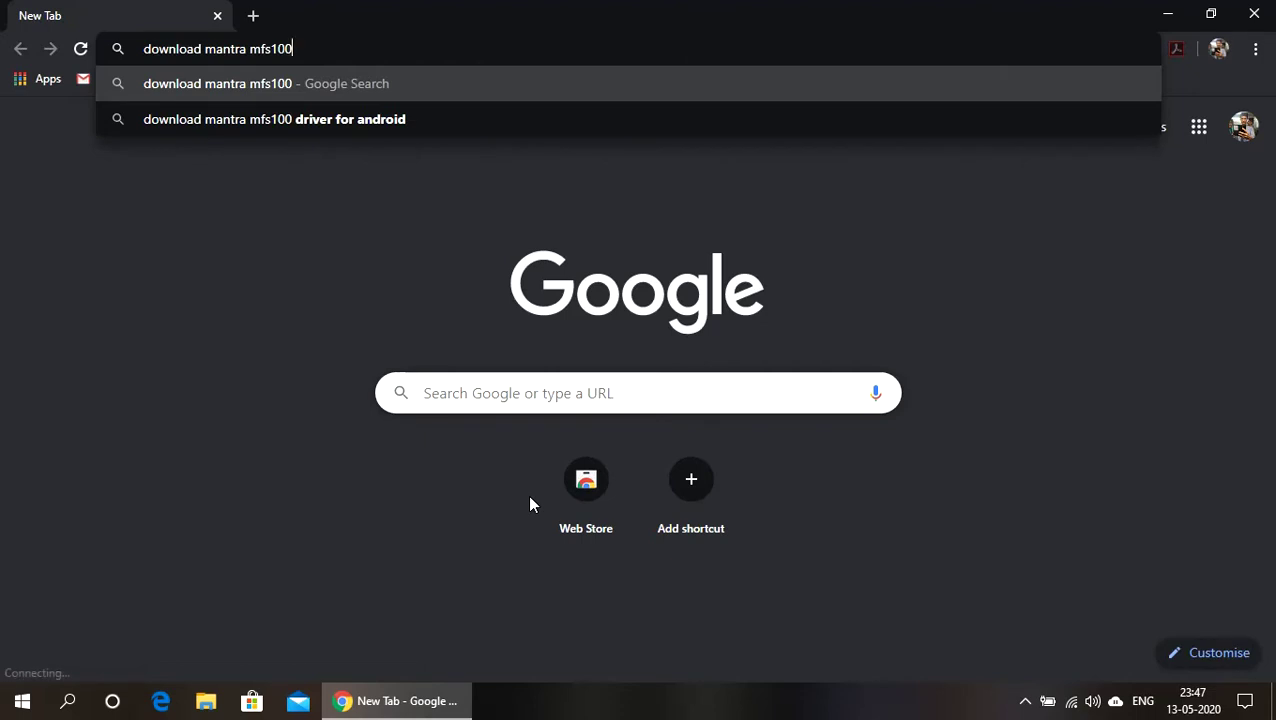
text( driver)
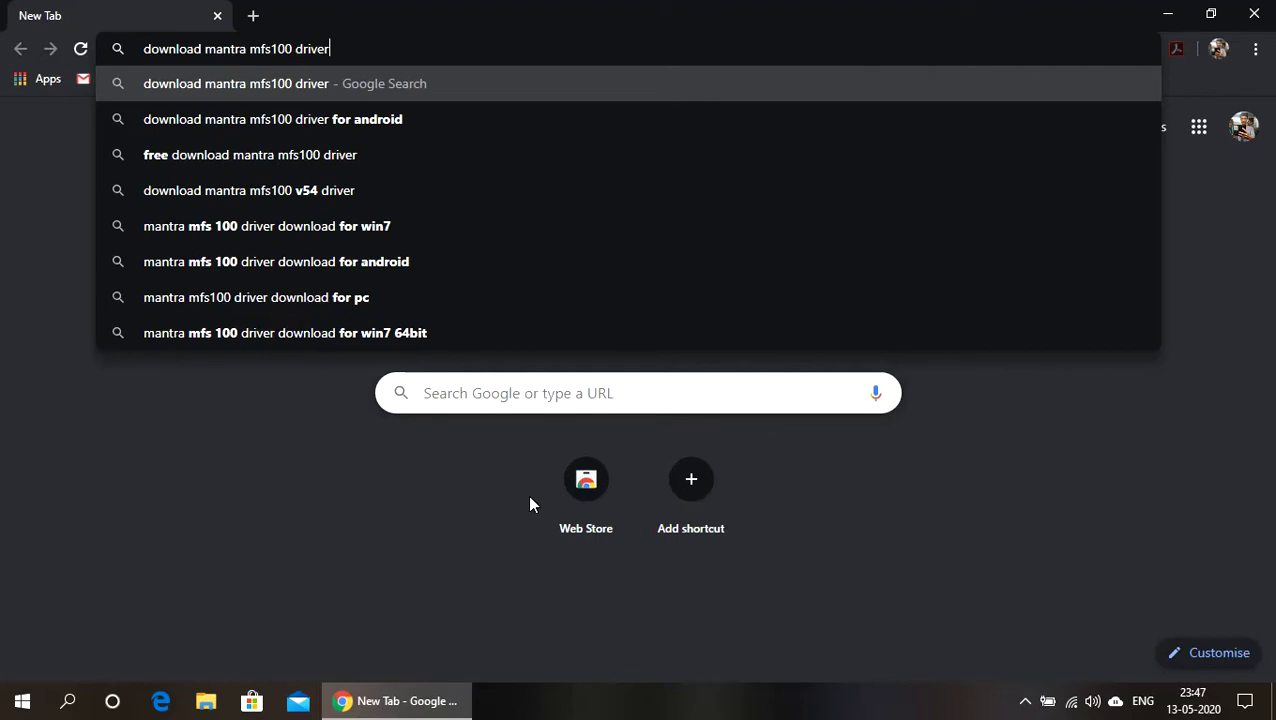
key(Return)
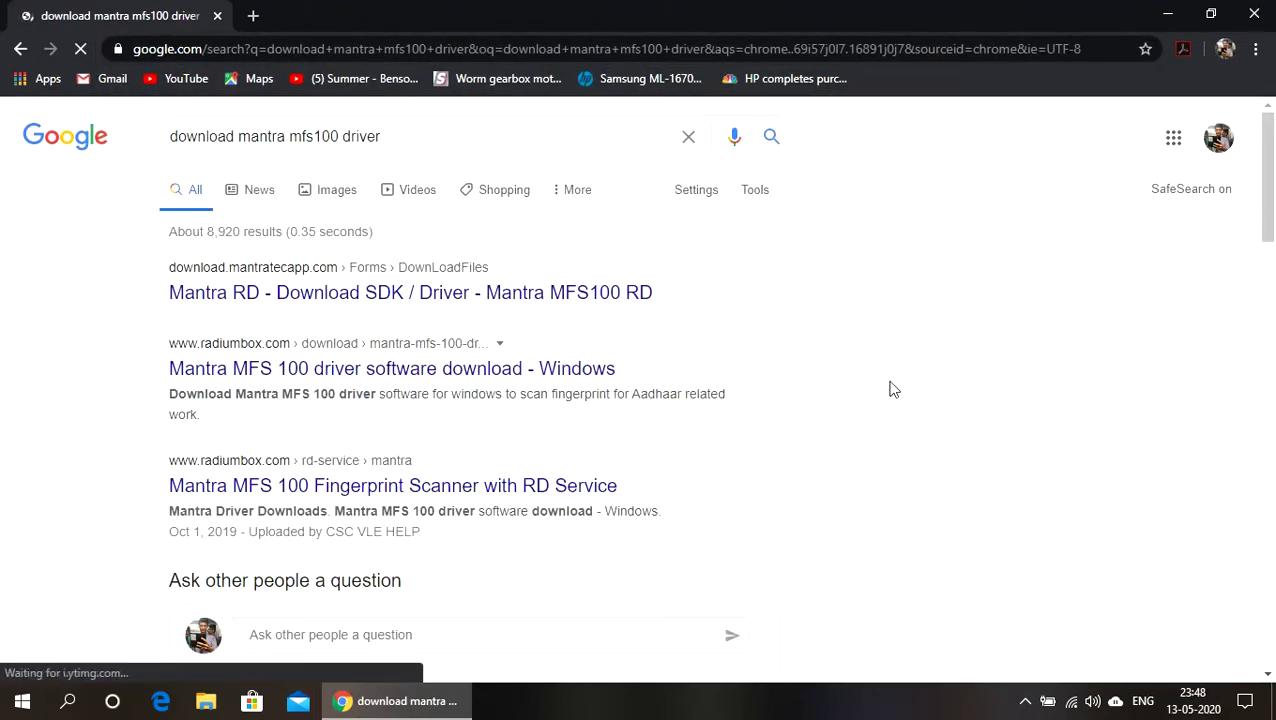
Open the Mantra RD SDK / Driver download page and submit its captcha code to access the setup files
click(411, 293)
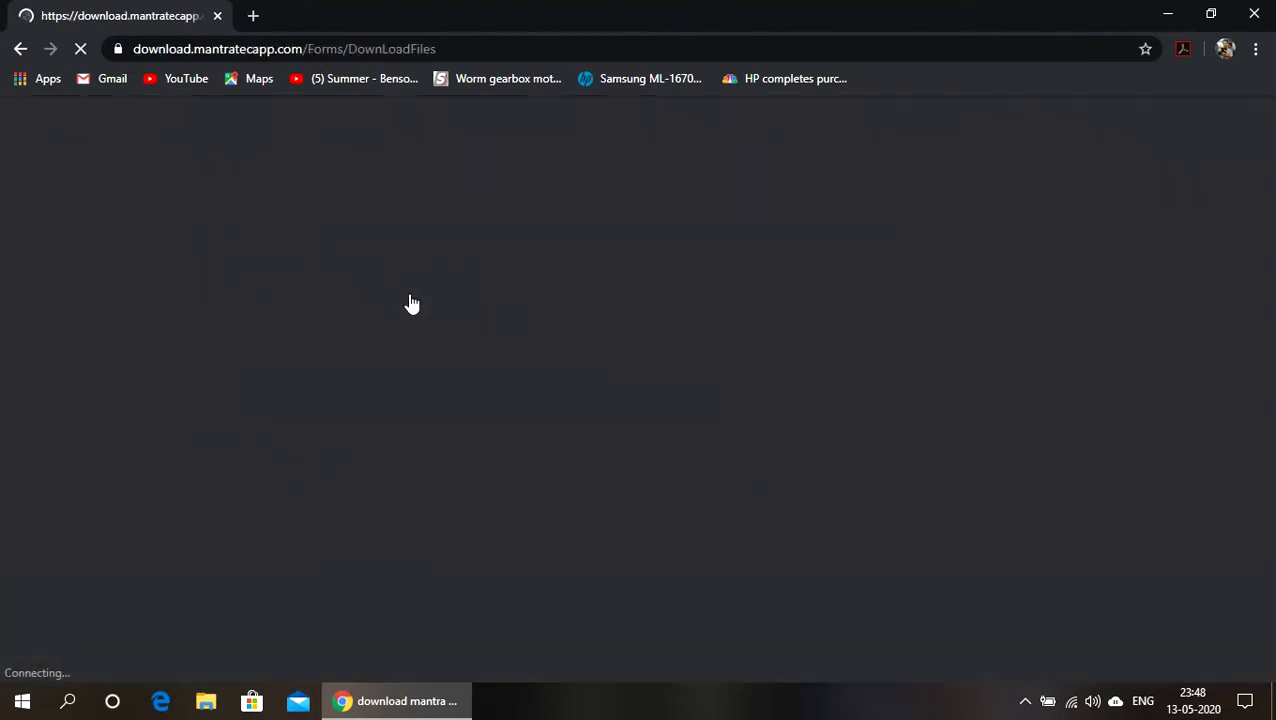
text(388)
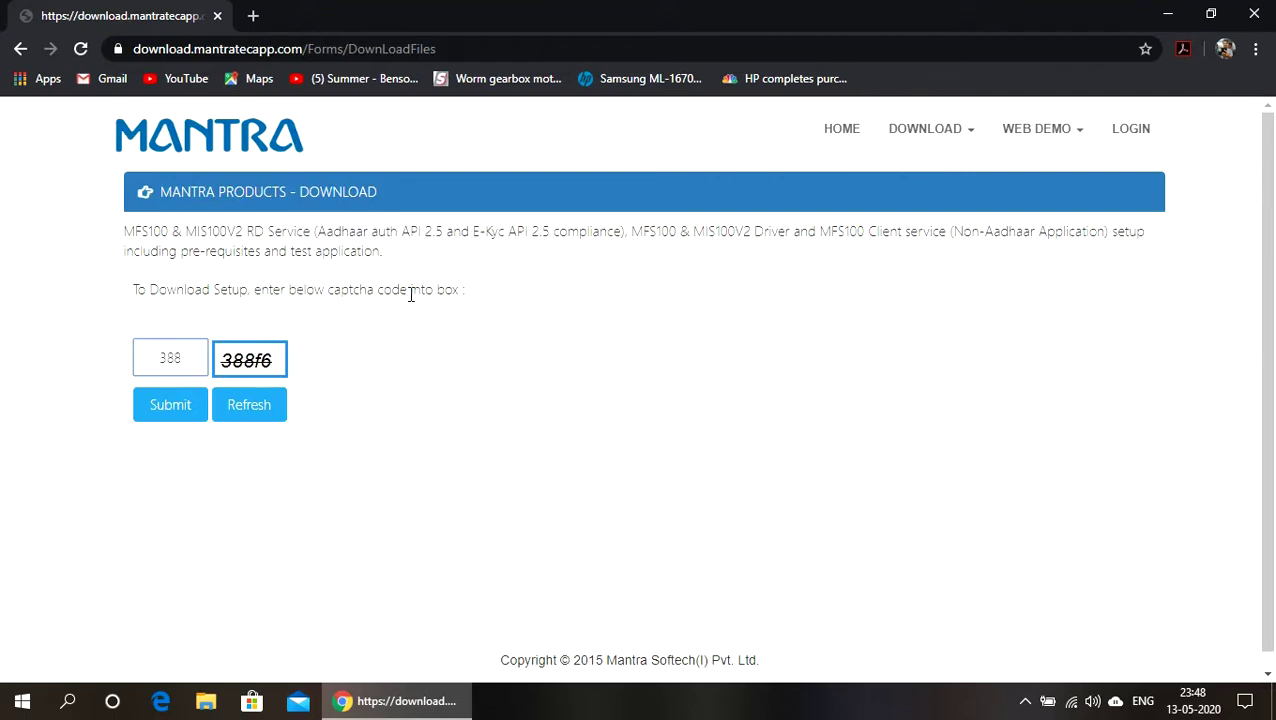
text(f6)
click(160, 418)
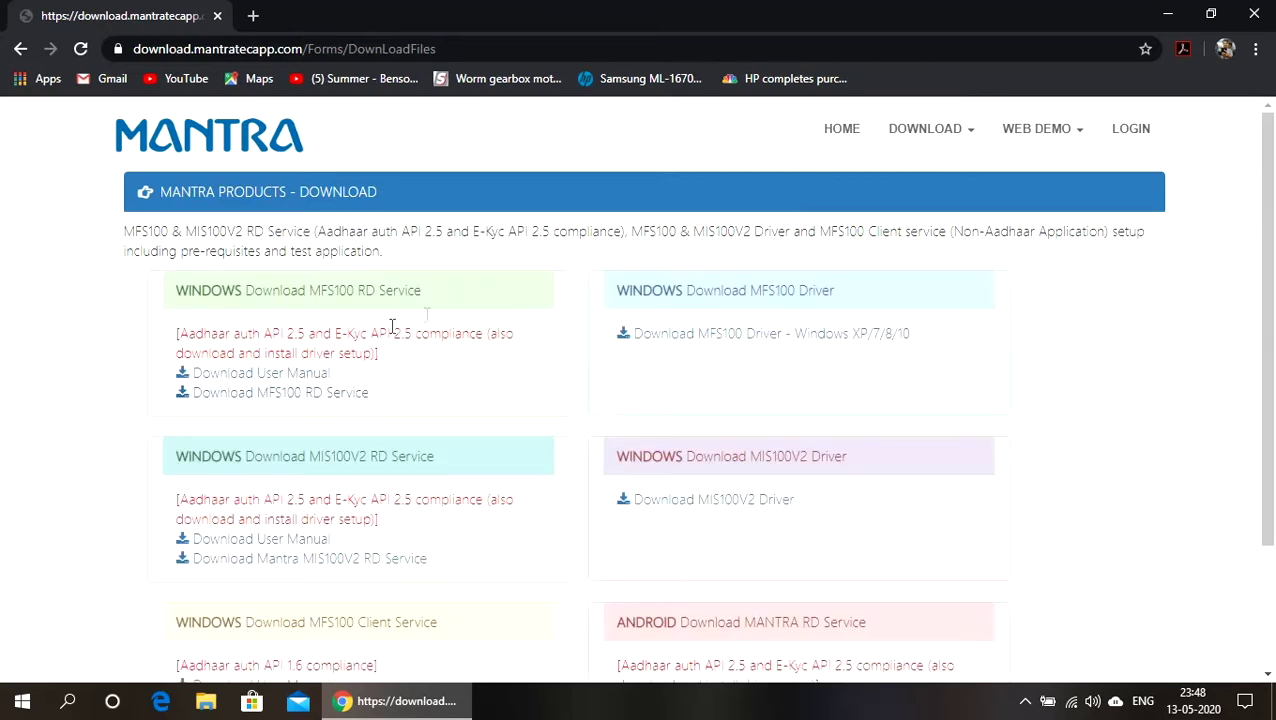
Download the Windows installers for the MFS100 RD Service and the MFS100 Client Service
scroll(1116, 273, down, 3)
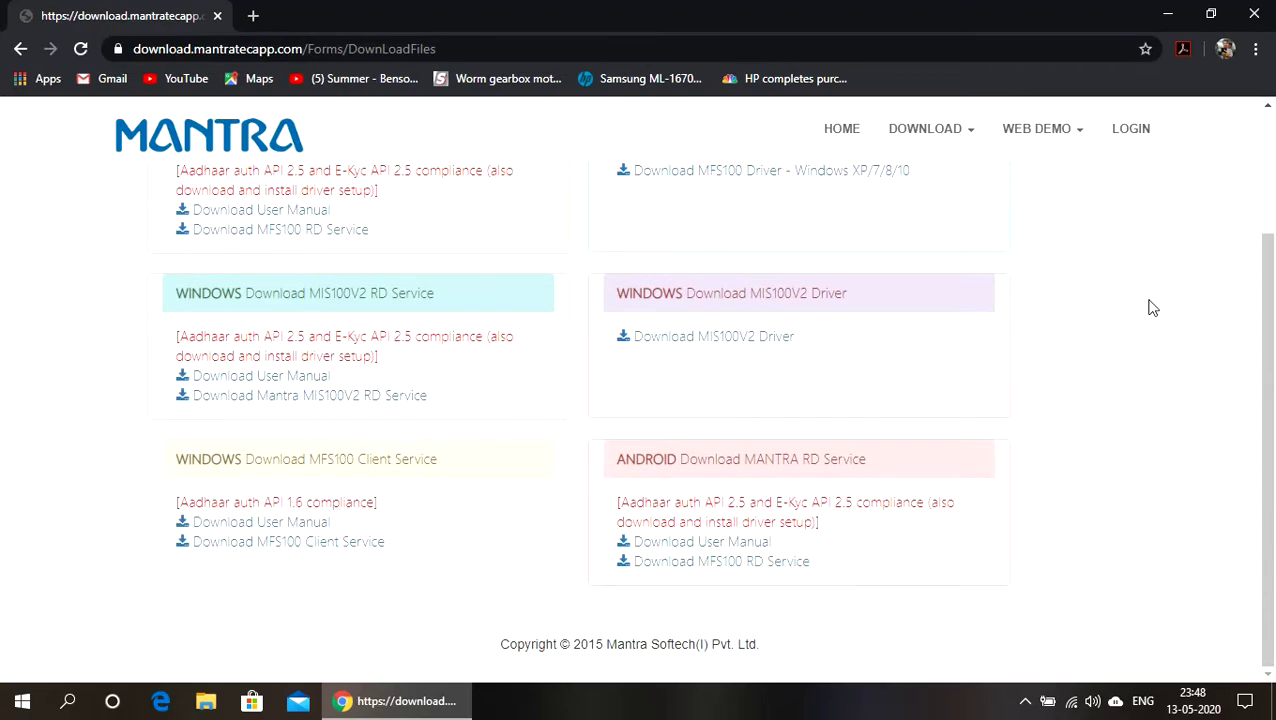
scroll(1272, 224, up, 3)
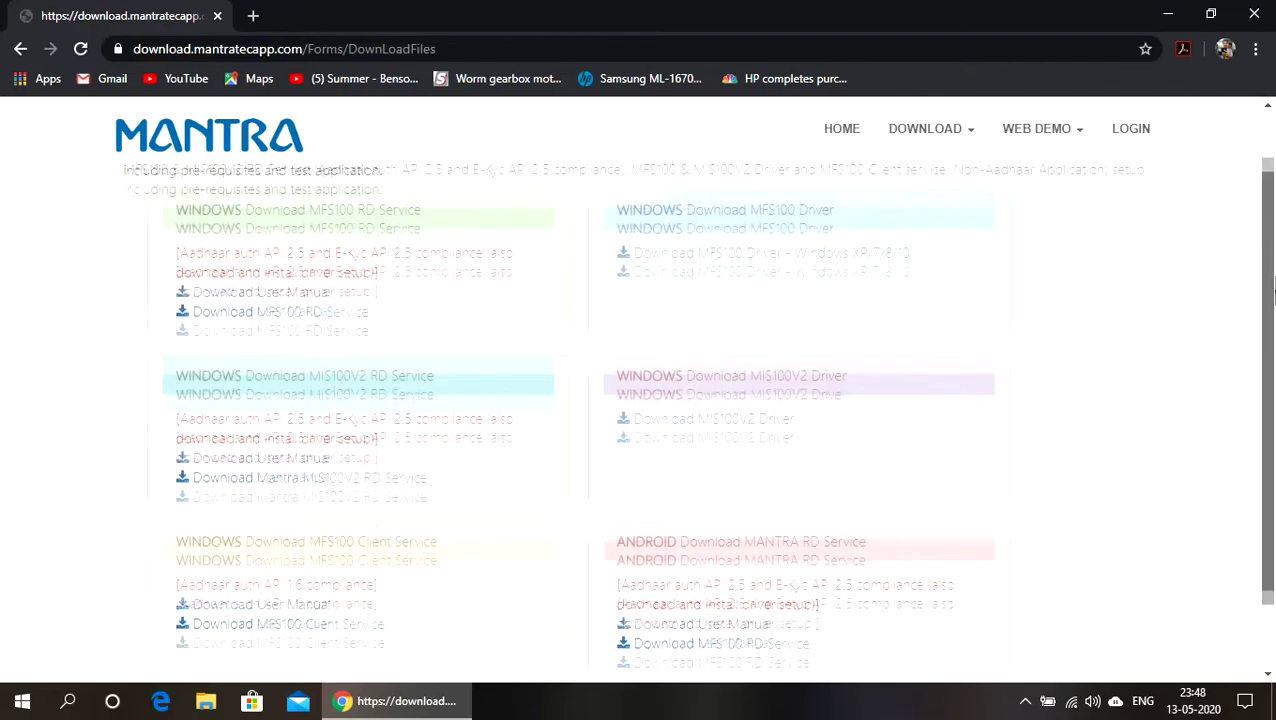
mouse_move(1272, 224)
mouse_down()
mouse_move(1272, 362)
mouse_move(1272, 236)
mouse_up()
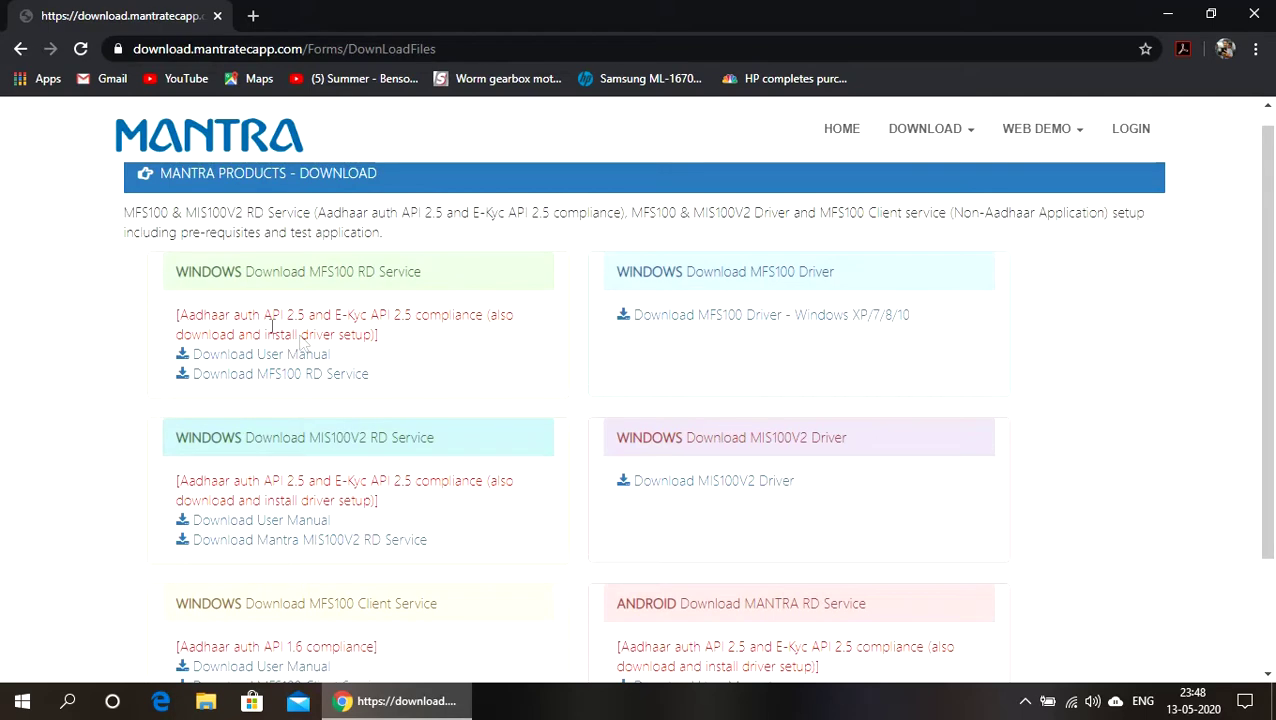
scroll(1077, 404, down, 2)
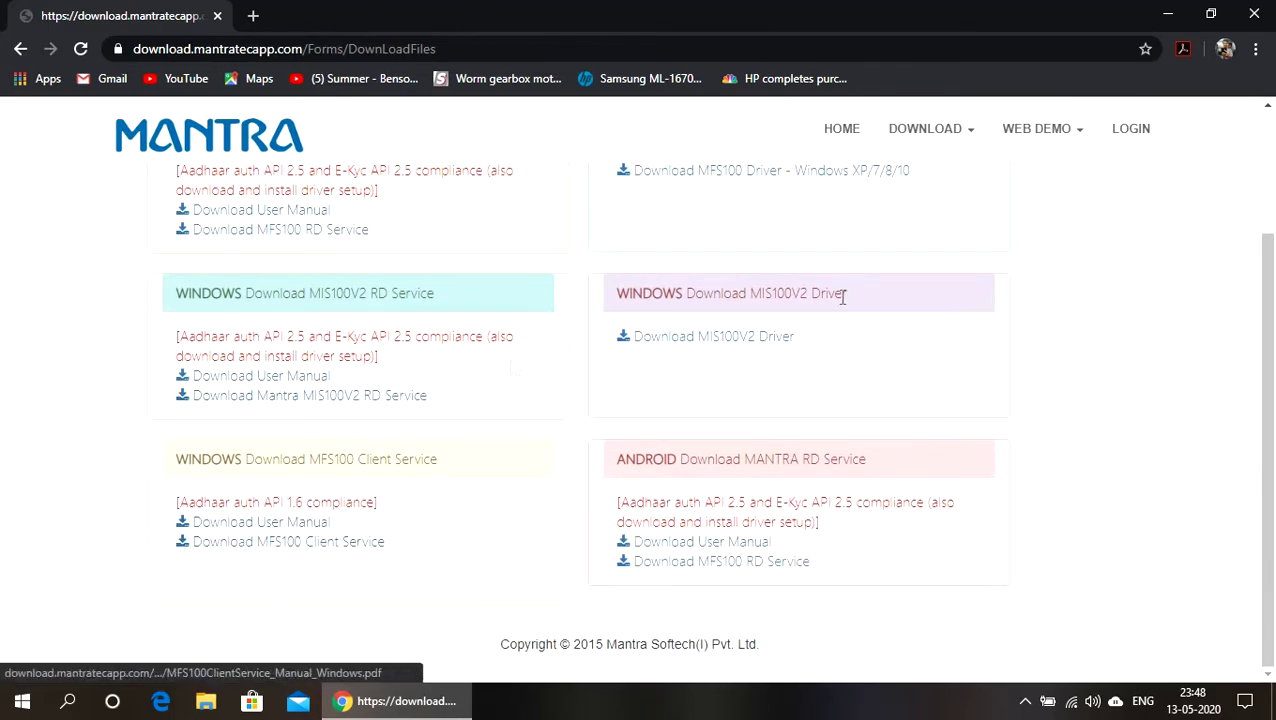
scroll(907, 290, up, 1)
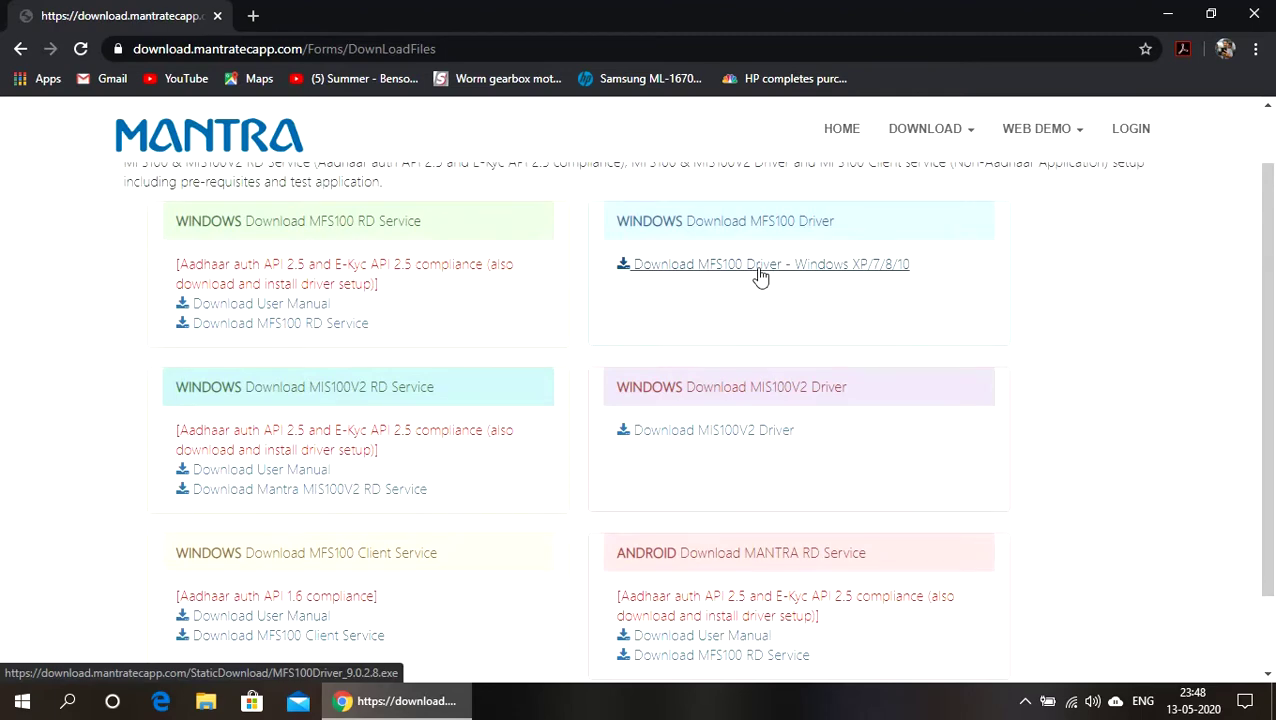
scroll(1070, 355, down, 1)
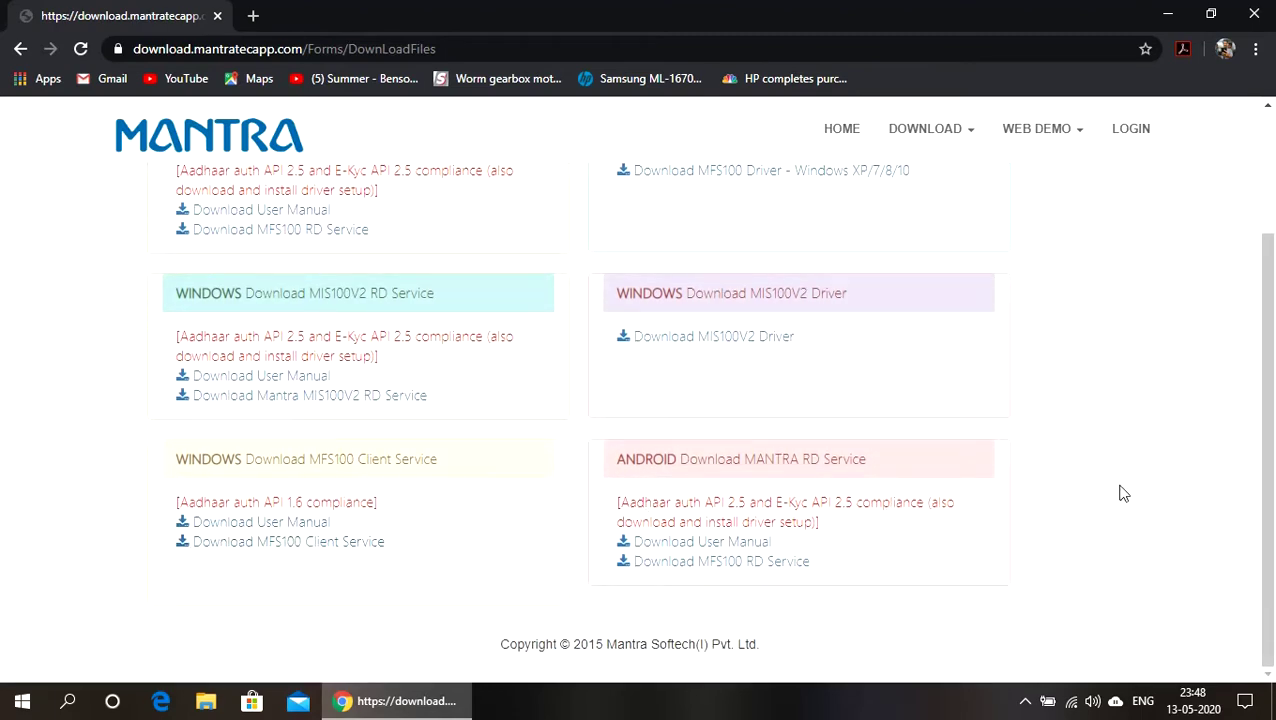
scroll(1120, 490, up, 2)
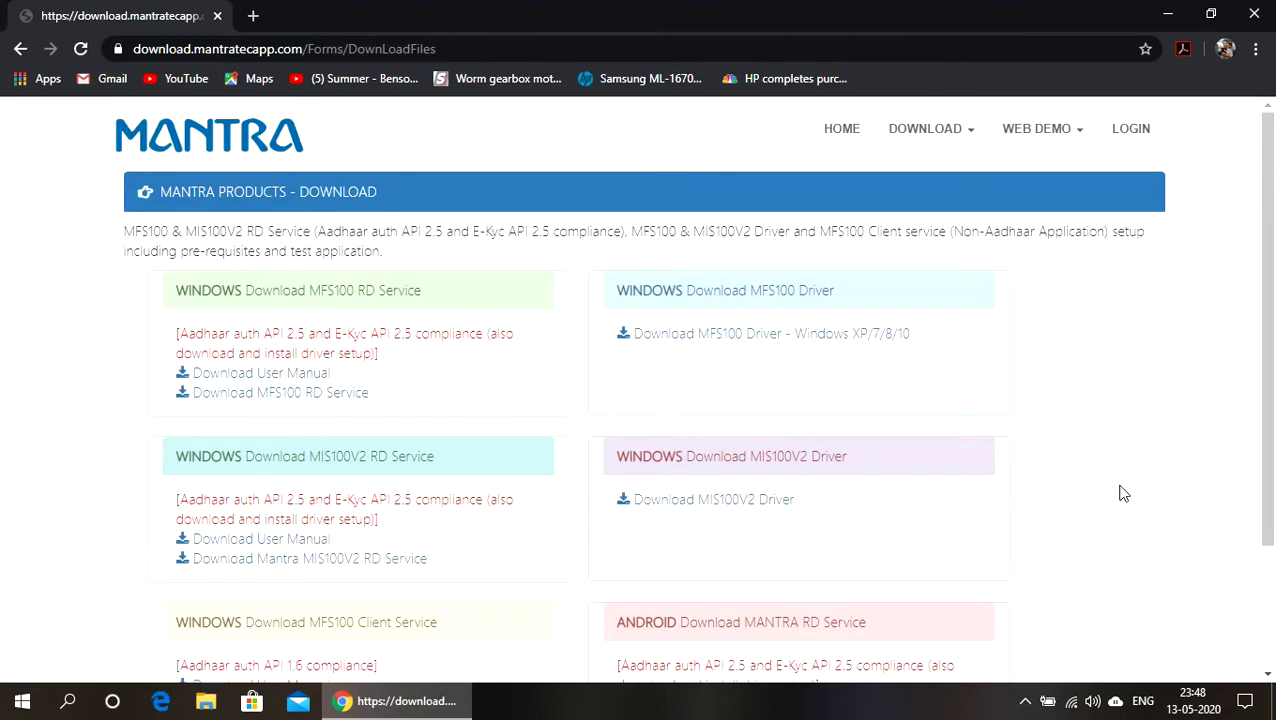
click(328, 394)
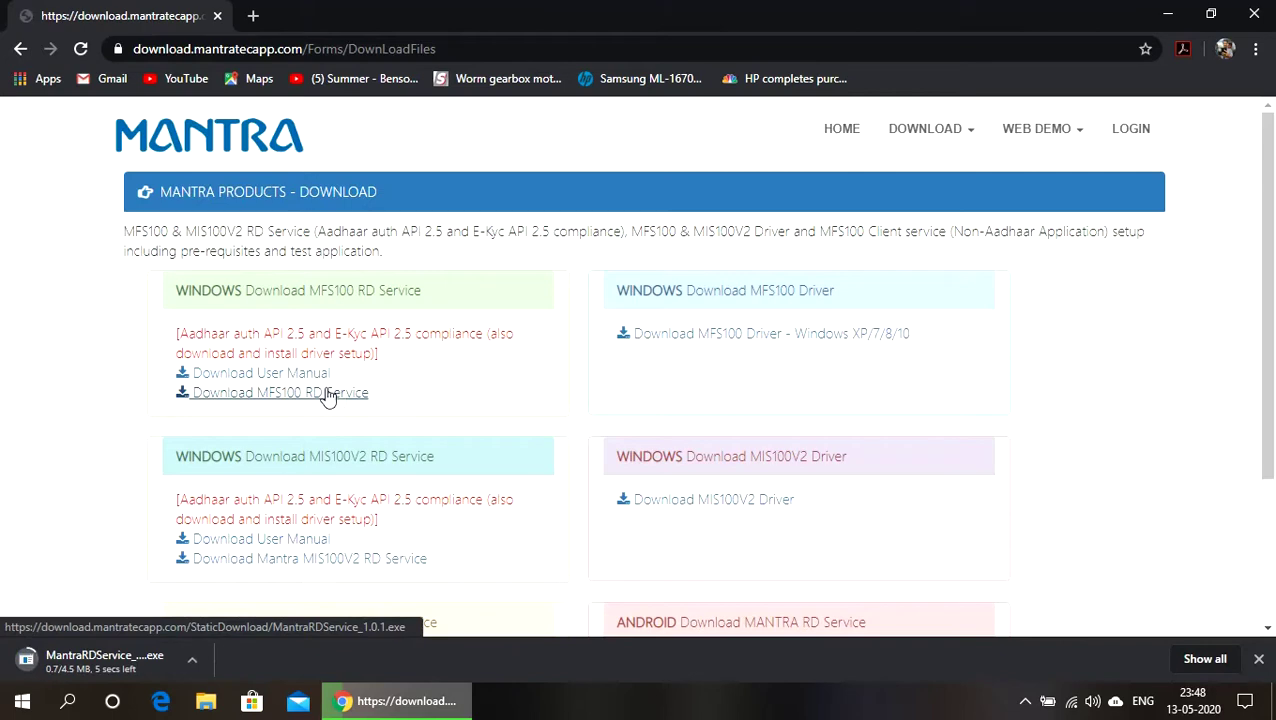
scroll(1128, 421, down, 2)
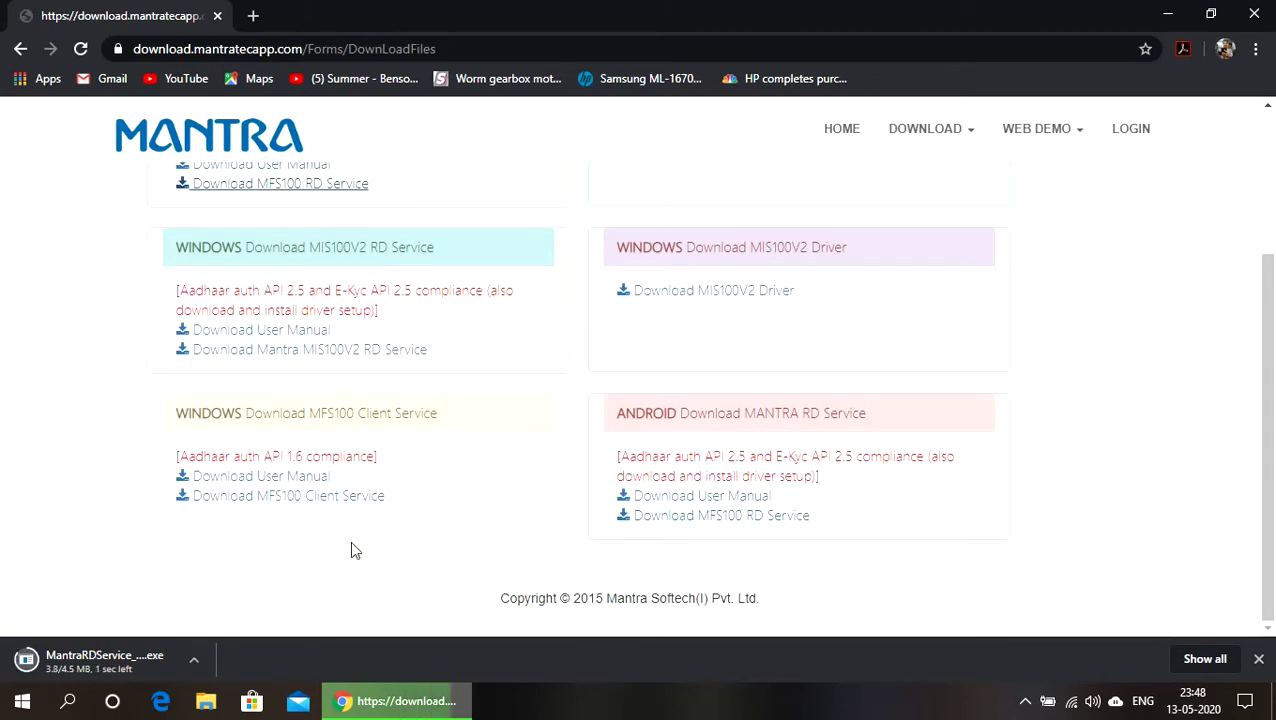
click(337, 498)
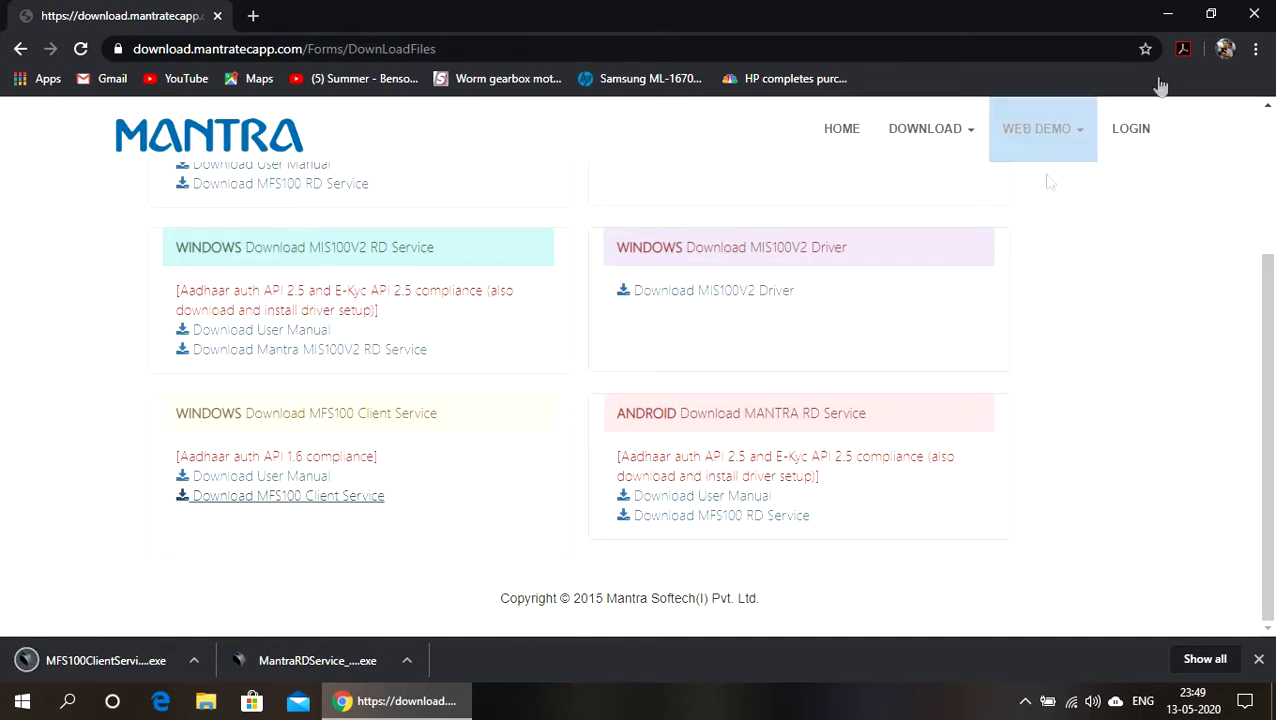
Show the downloaded MantraRDService installer in its folder and close the Chrome window
click(407, 660)
click(441, 591)
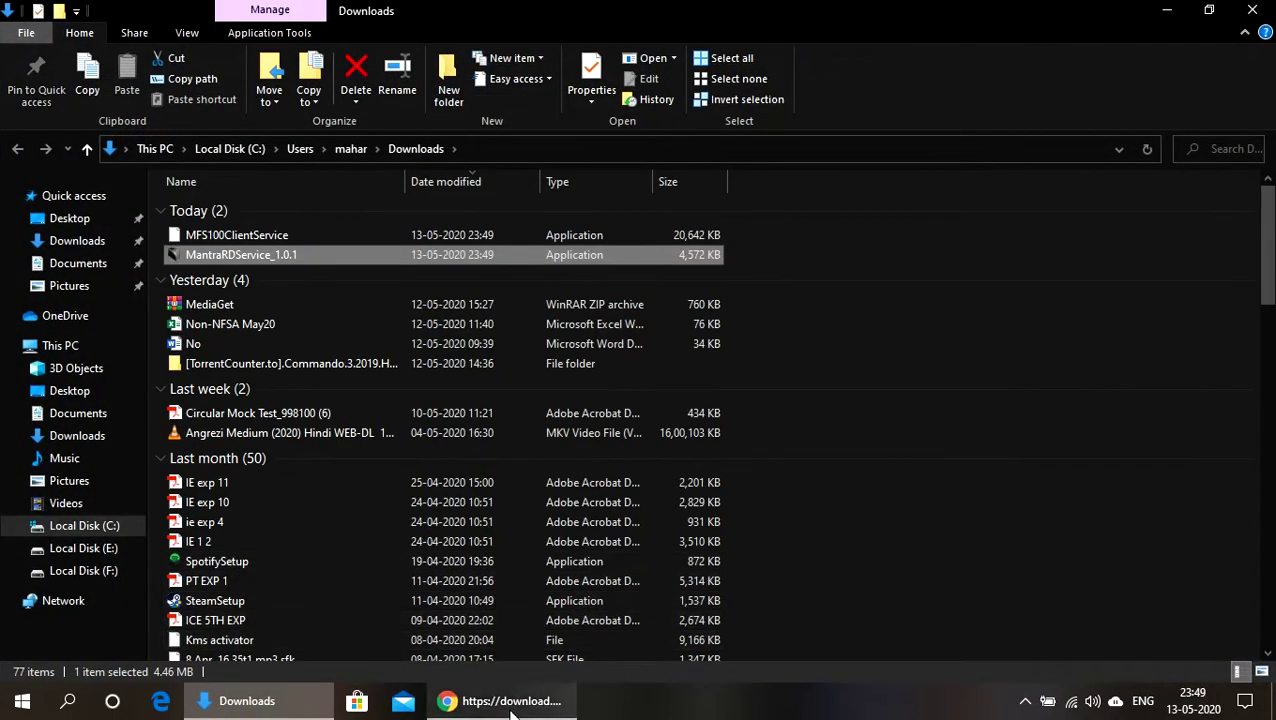
mouse_move(550, 706)
click(582, 589)
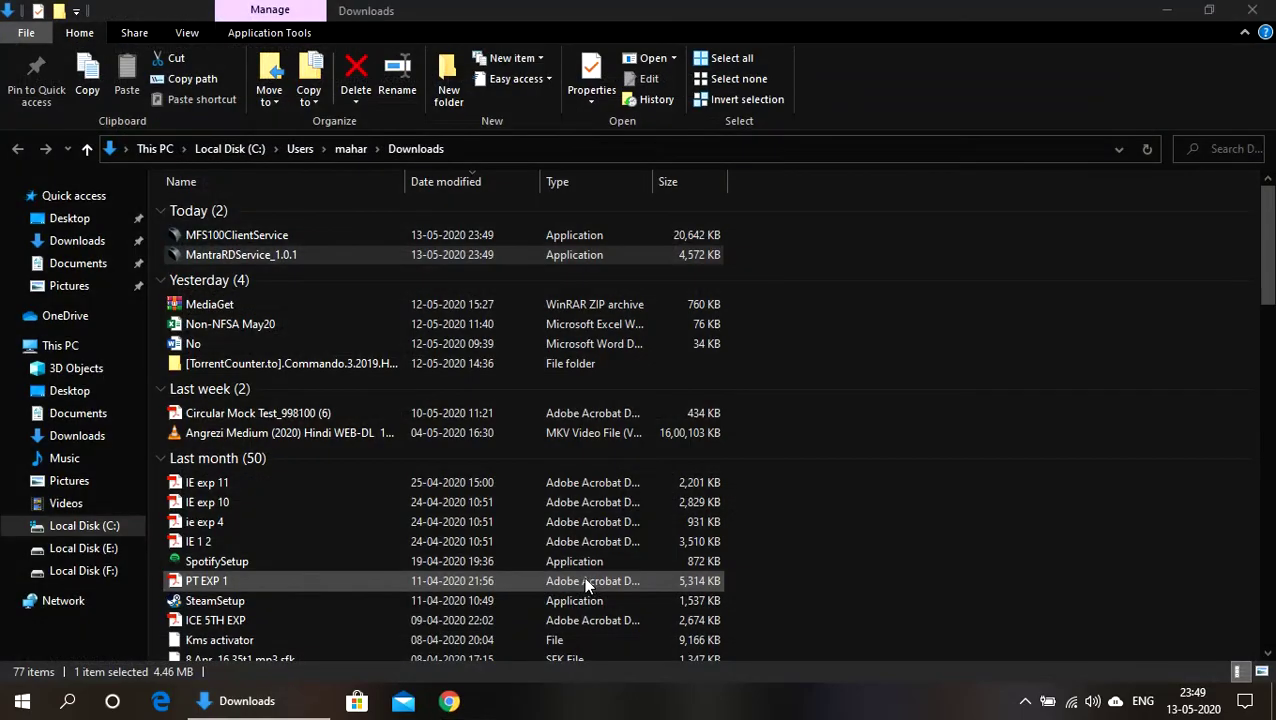
Run MantraRDService_1.0.1 as administrator and minimize the Downloads folder window
click(229, 235)
click(238, 256)
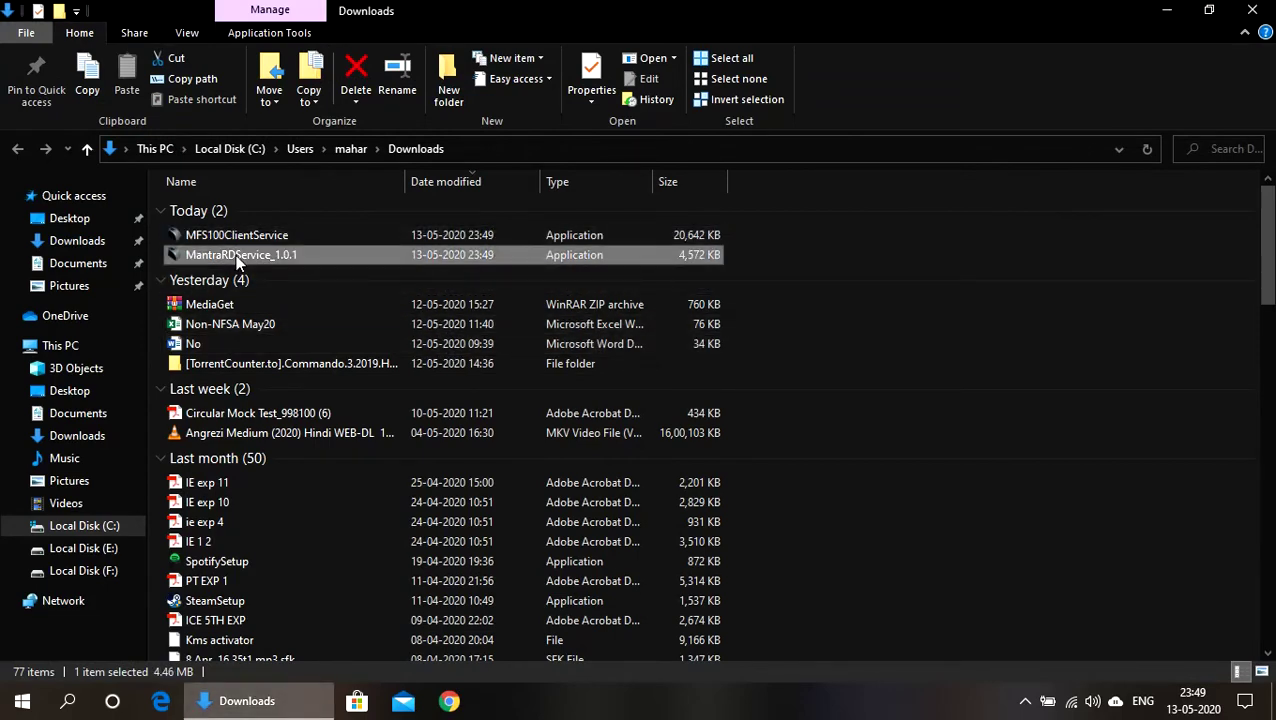
right_click(238, 258)
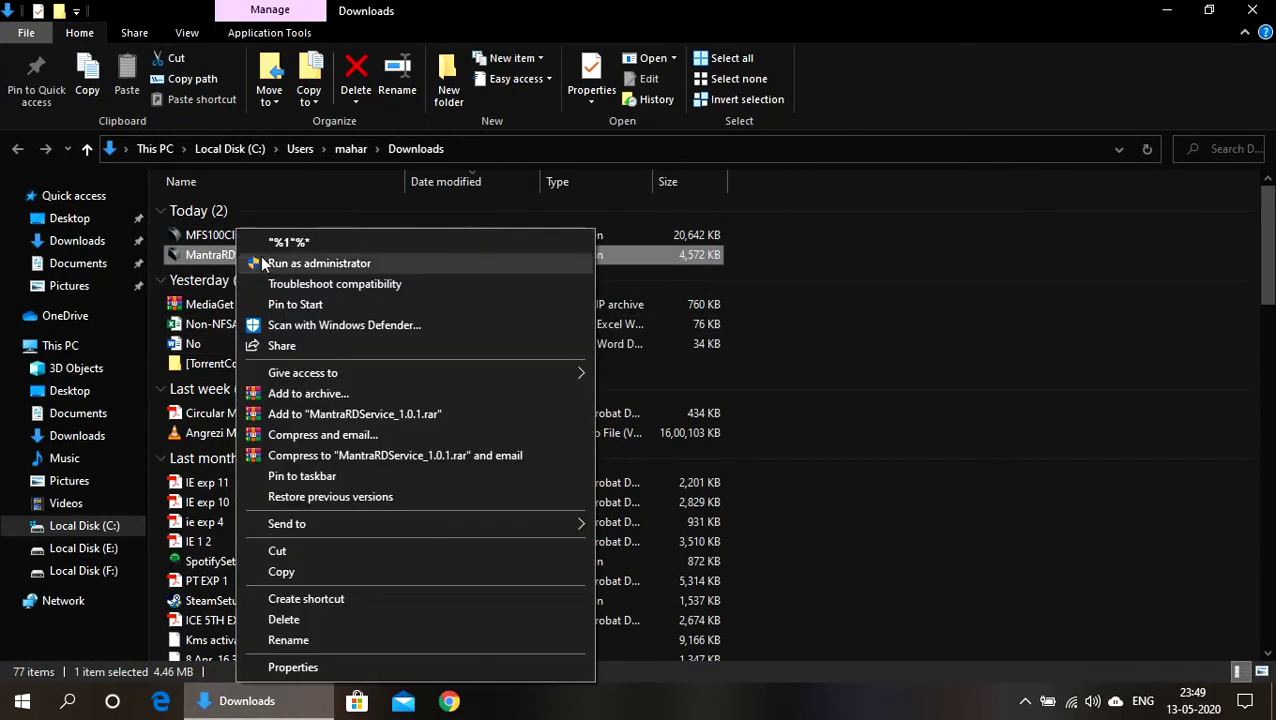
click(268, 261)
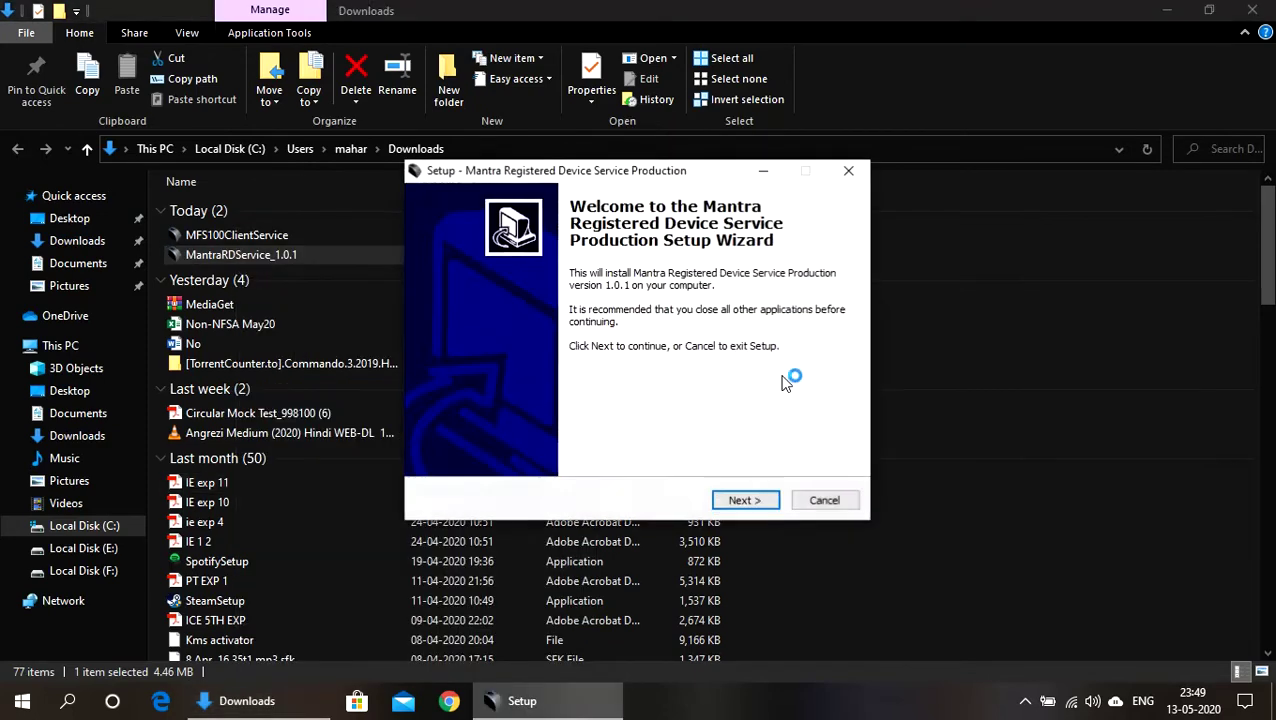
click(1166, 10)
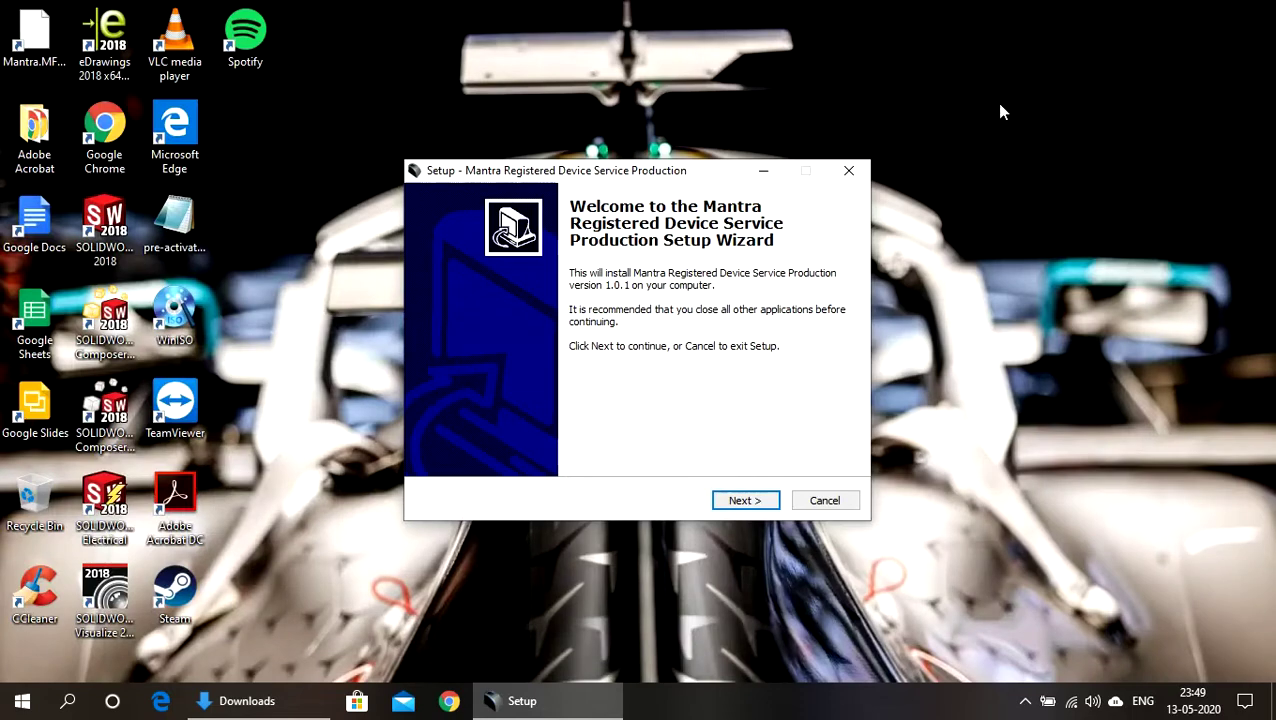
Install Mantra Registered Device Service Production with the default Start Menu folder and finish the setup
click(745, 501)
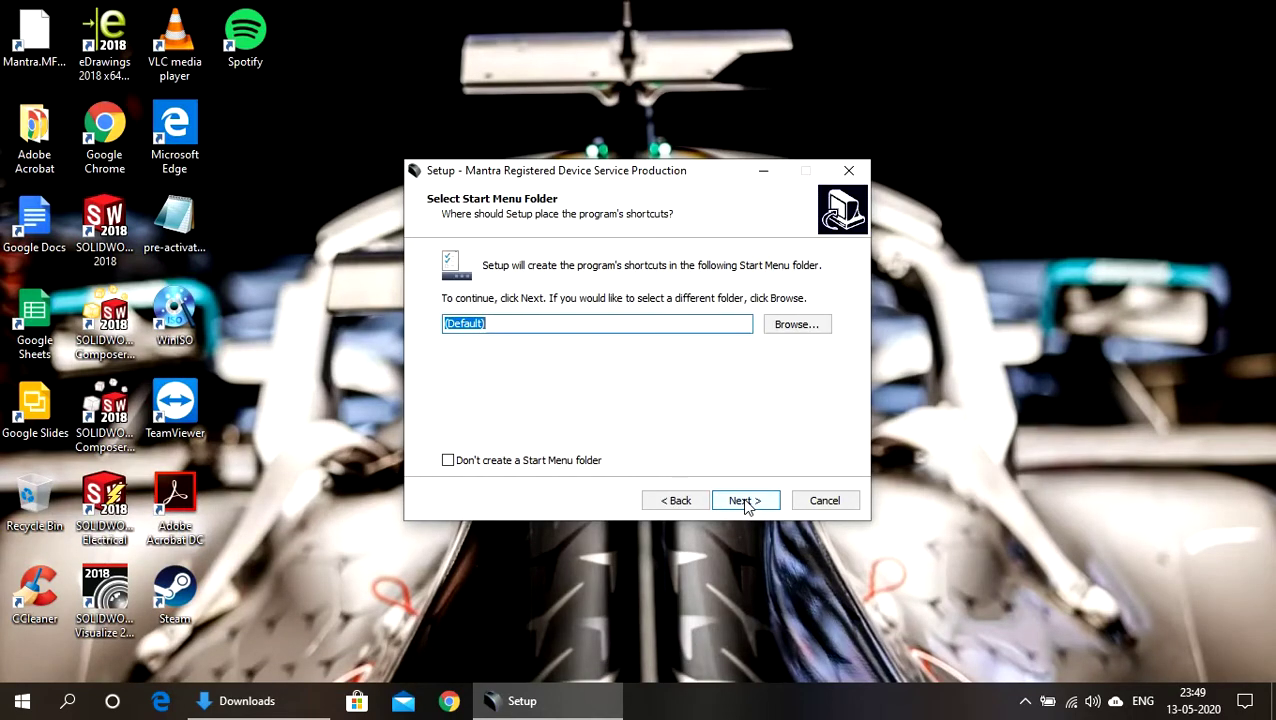
click(745, 501)
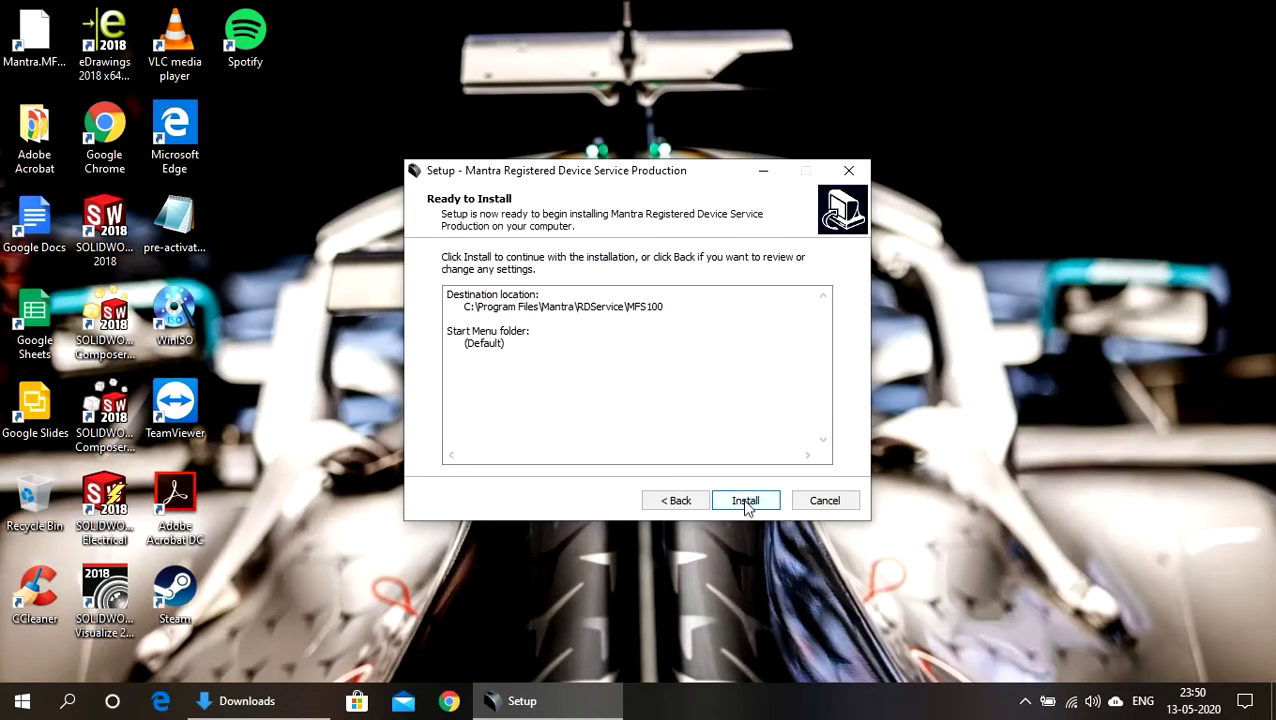
click(745, 501)
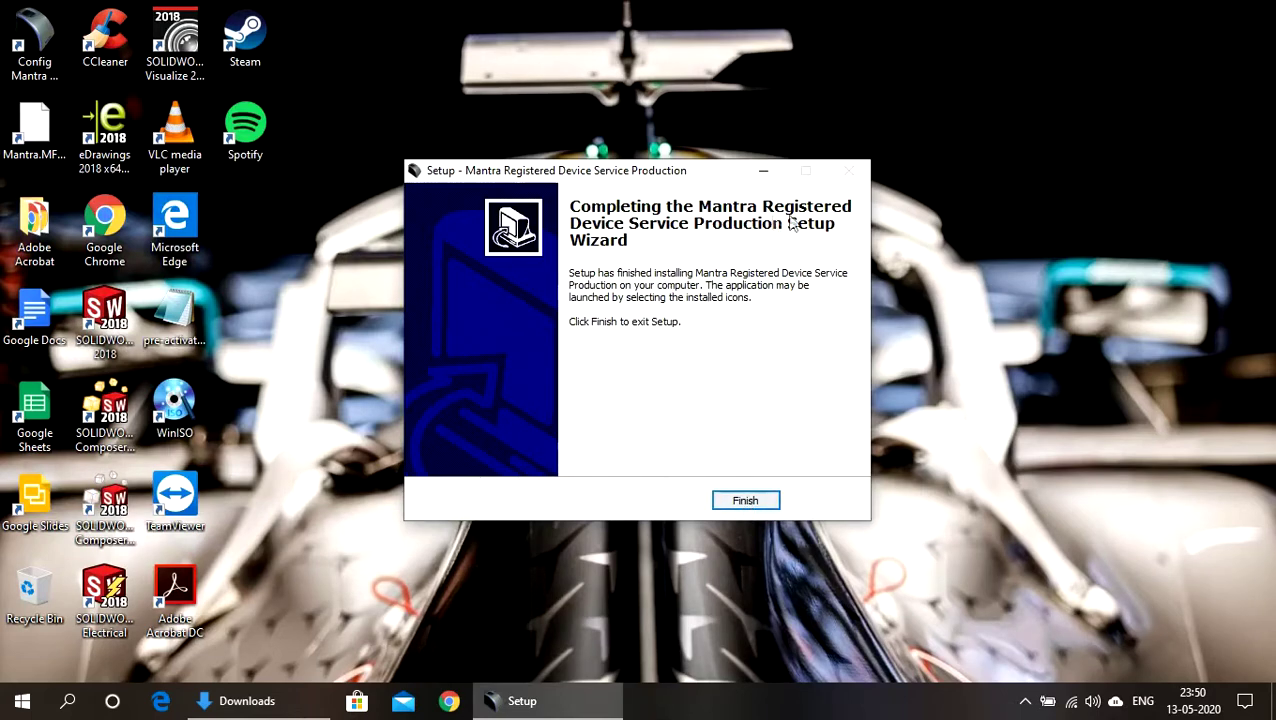
click(745, 502)
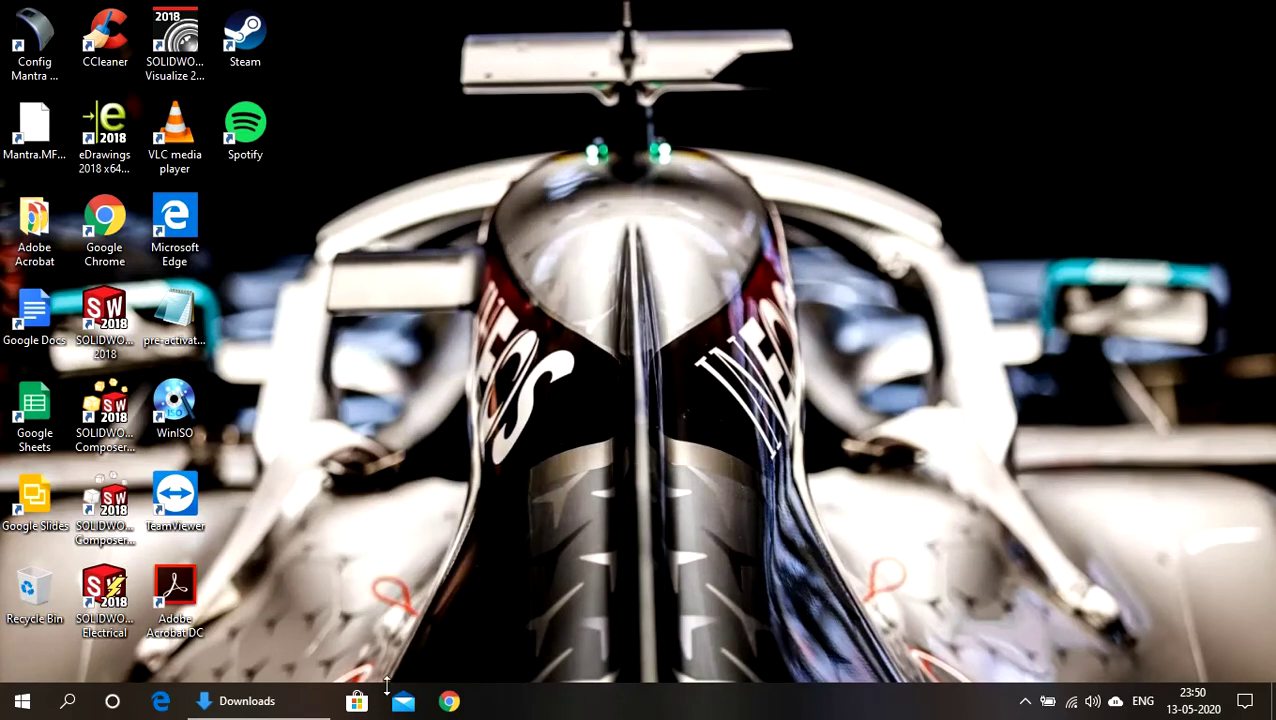
Examine the installed RD Service files in C:\Program Files\Mantra\RDService\MFS100 and close the folder window
click(287, 705)
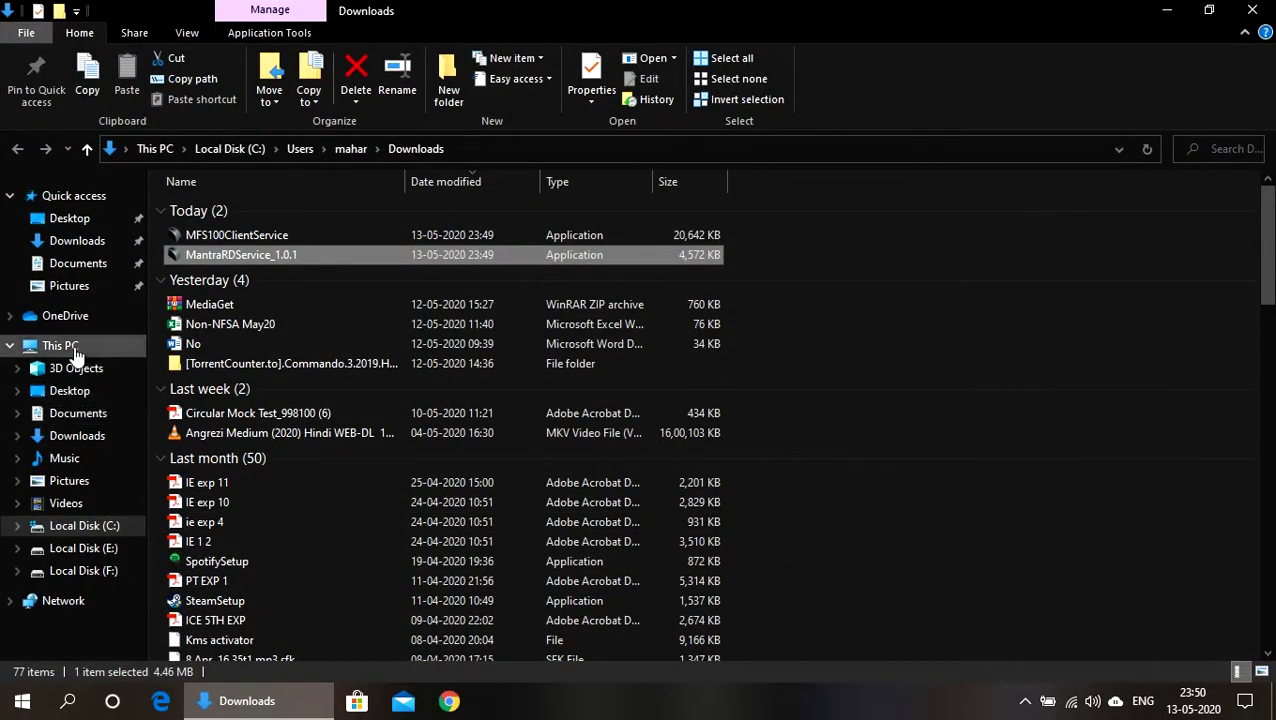
click(70, 348)
double_click(266, 359)
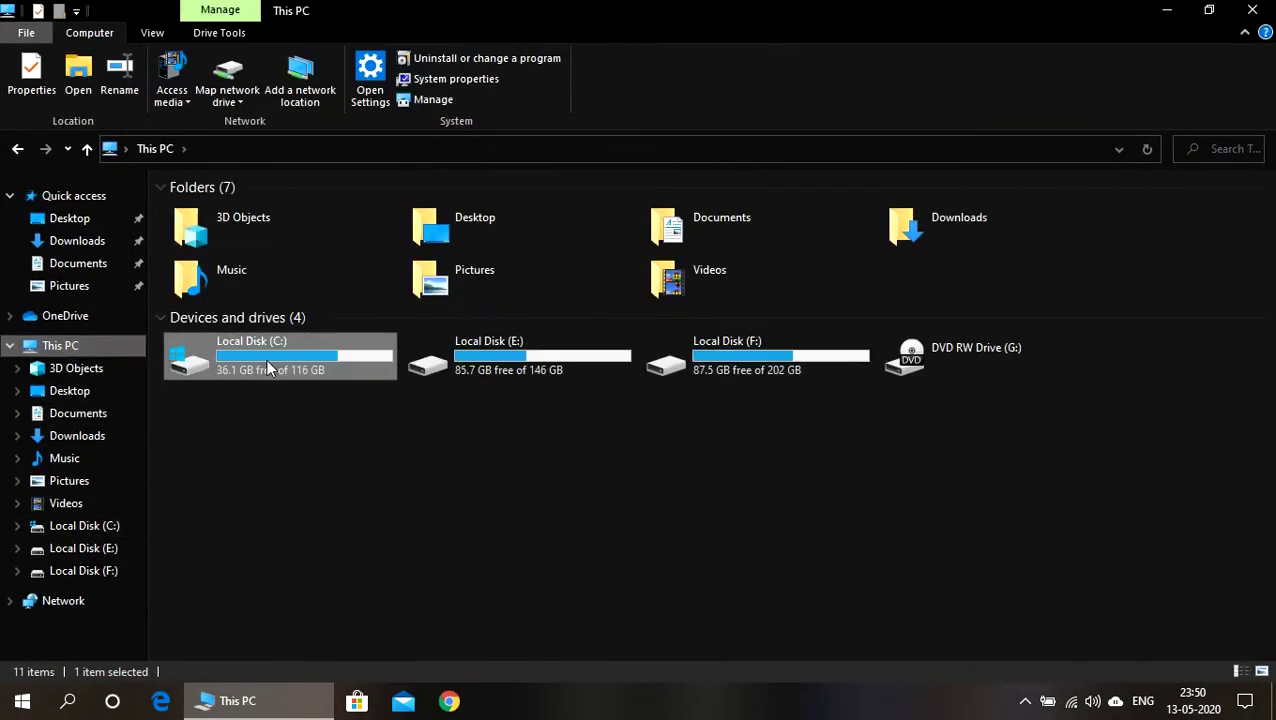
double_click(260, 247)
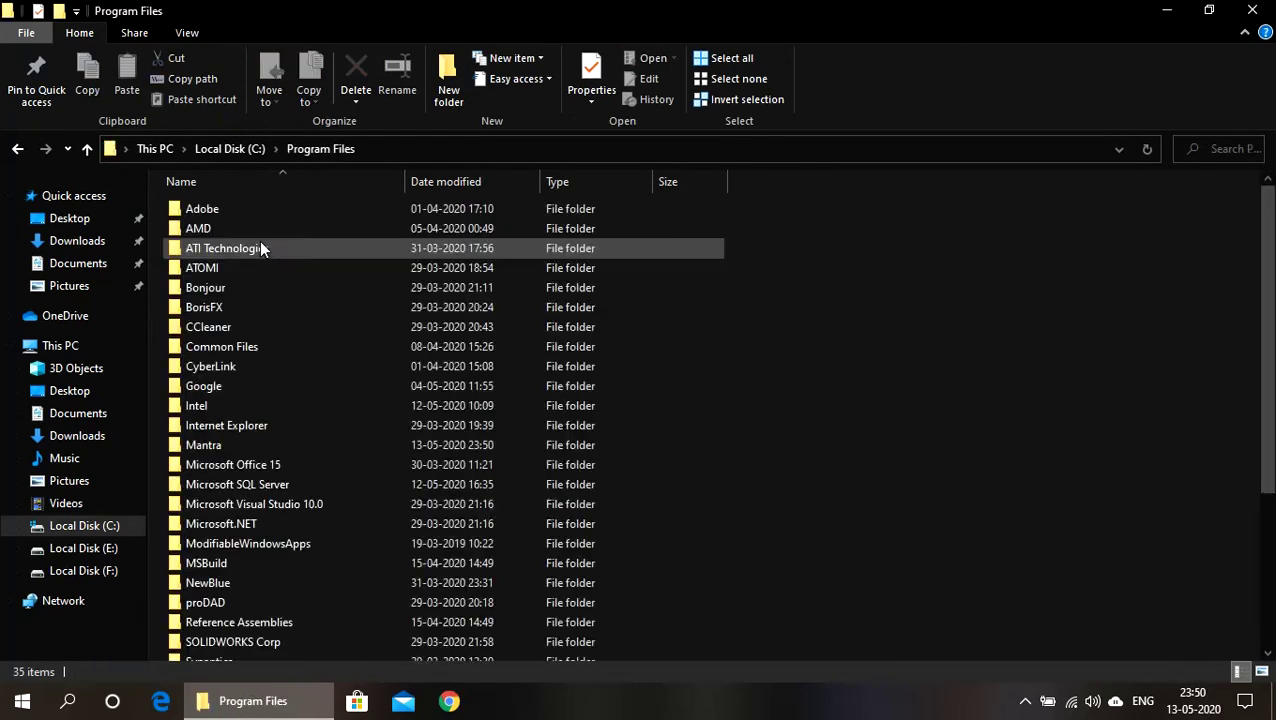
double_click(213, 445)
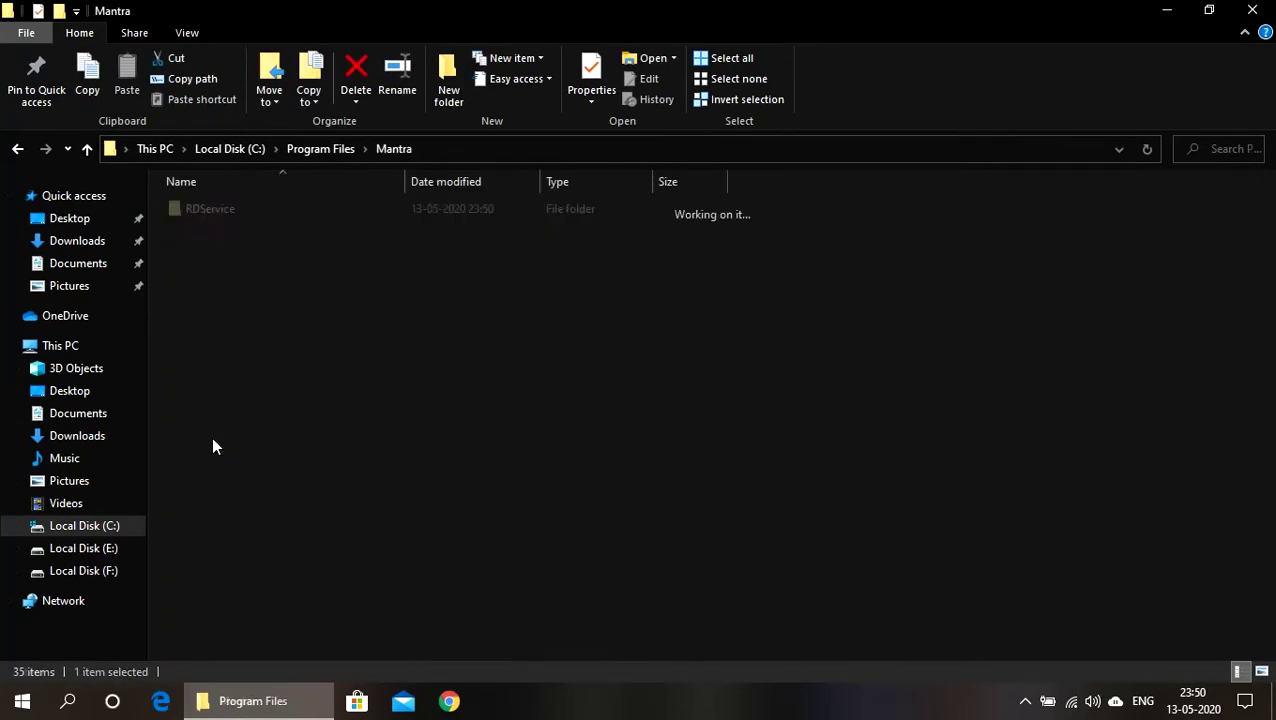
double_click(226, 209)
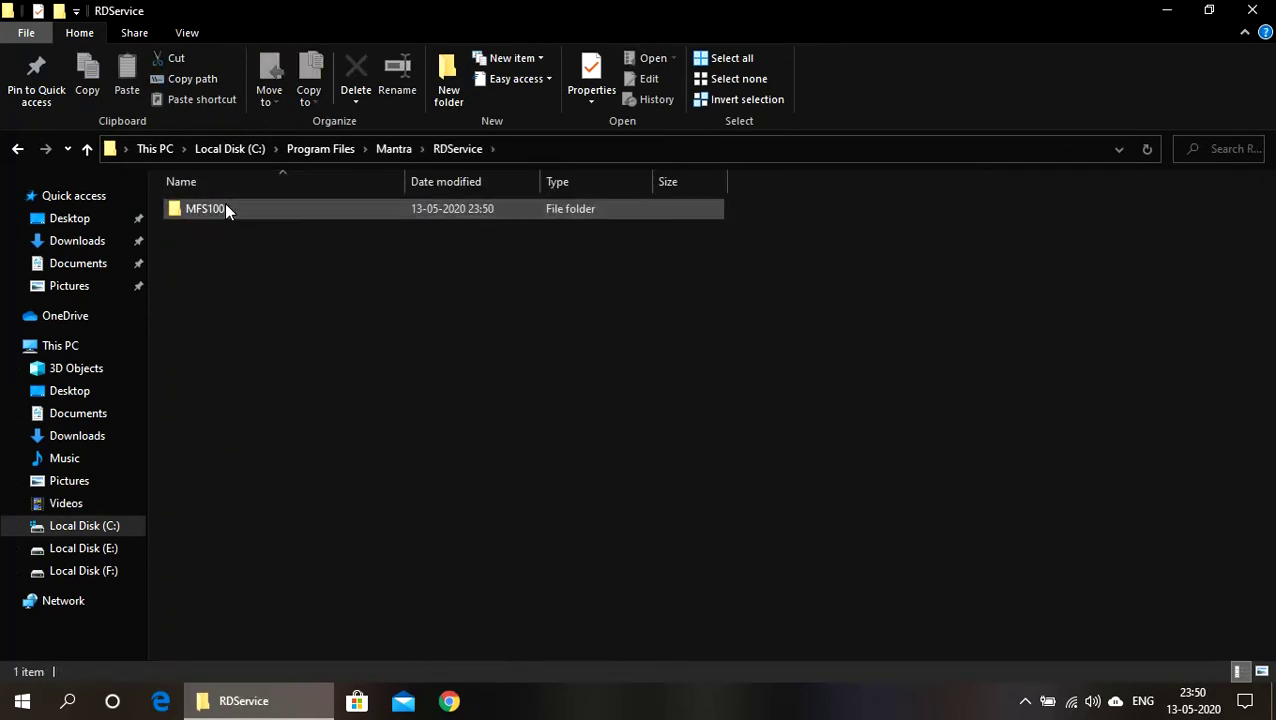
double_click(224, 208)
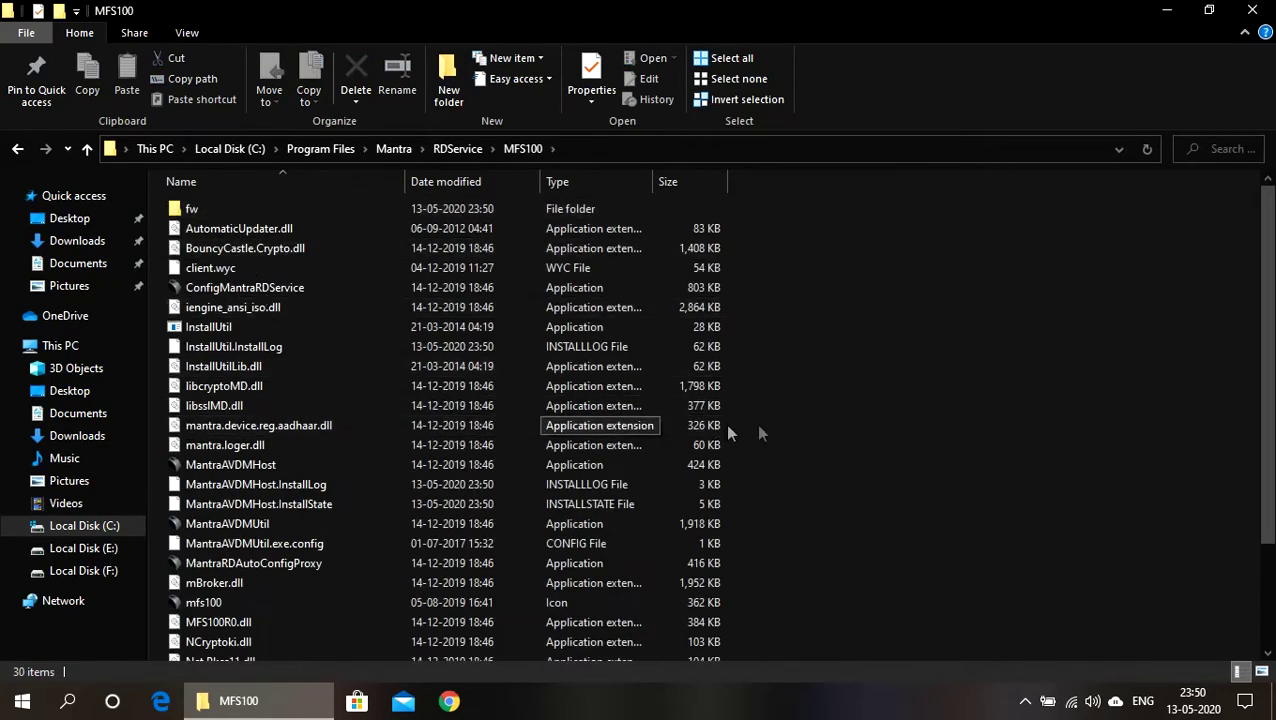
scroll(880, 423, down, 3)
scroll(880, 423, up, 3)
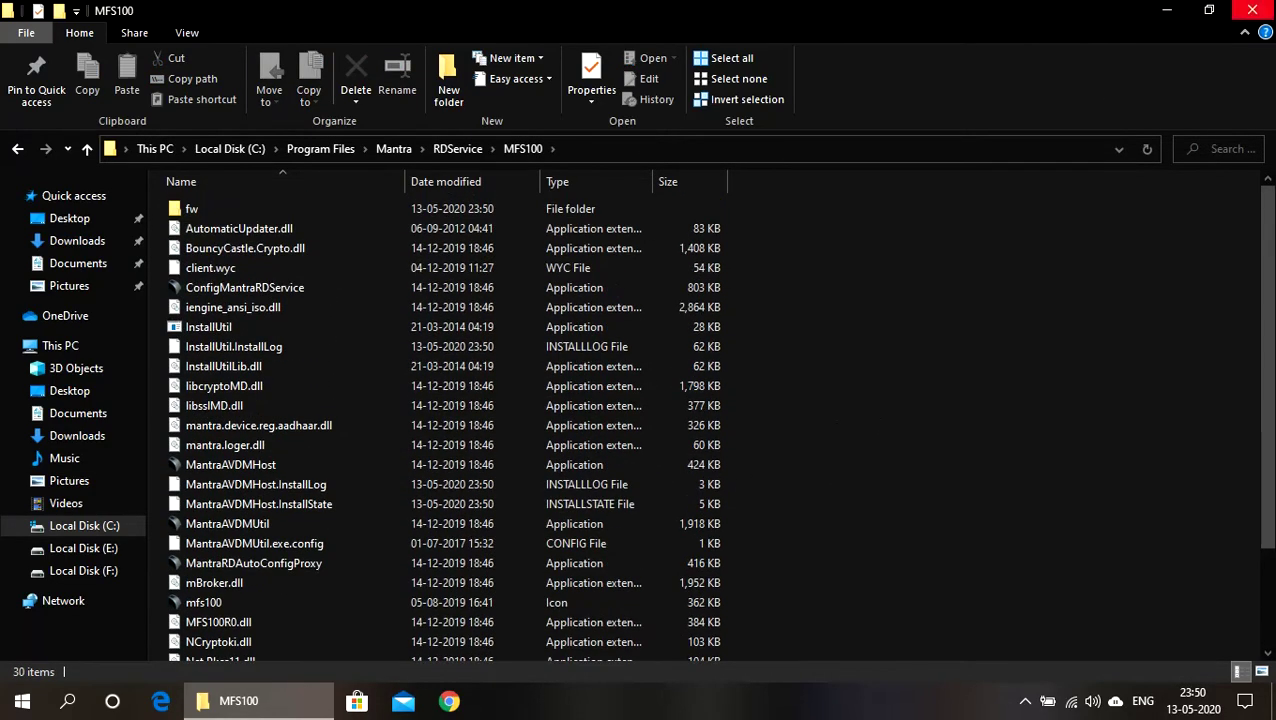
click(1252, 10)
Open the Downloads folder in File Explorer and run MFS100ClientService as administrator
click(192, 704)
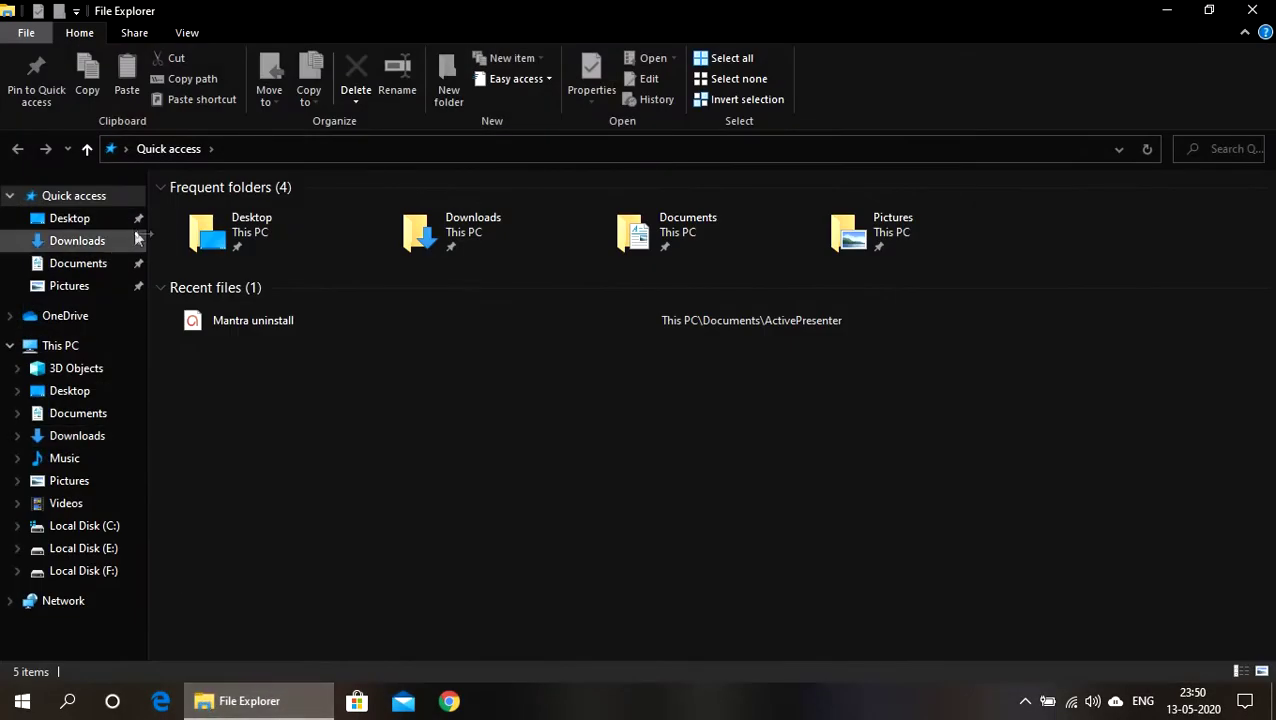
click(106, 244)
click(226, 241)
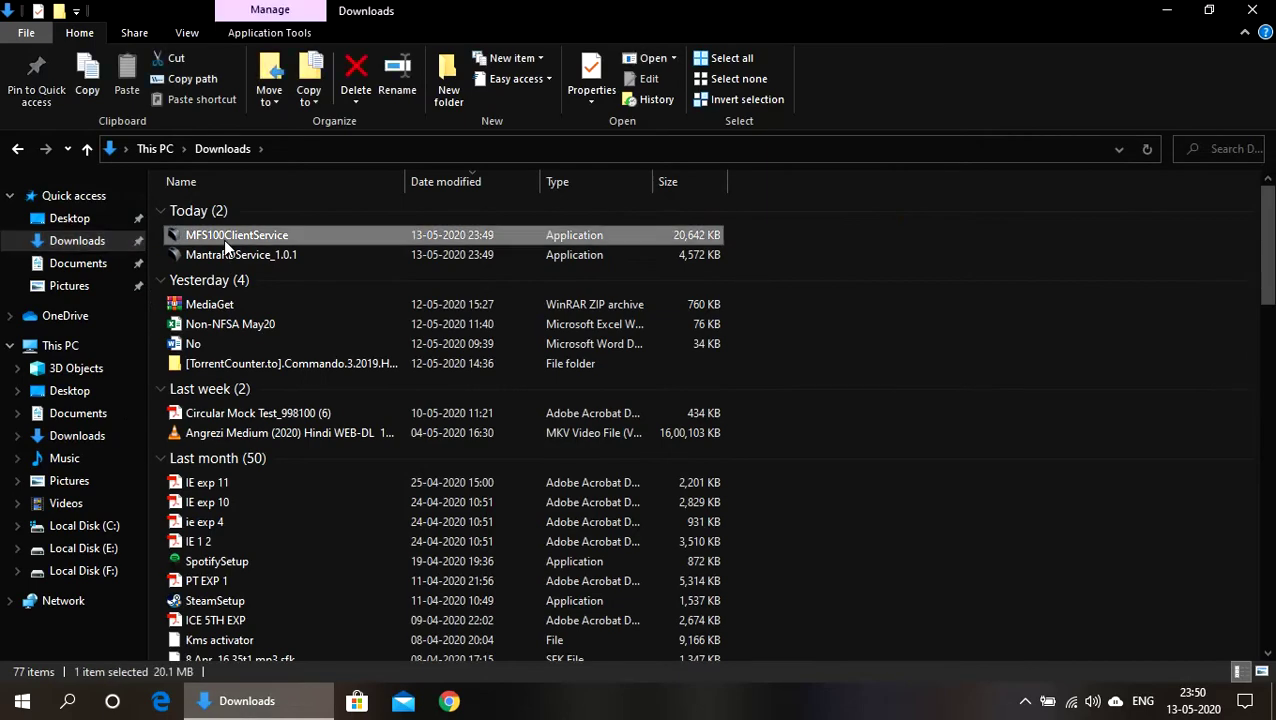
right_click(223, 239)
click(258, 264)
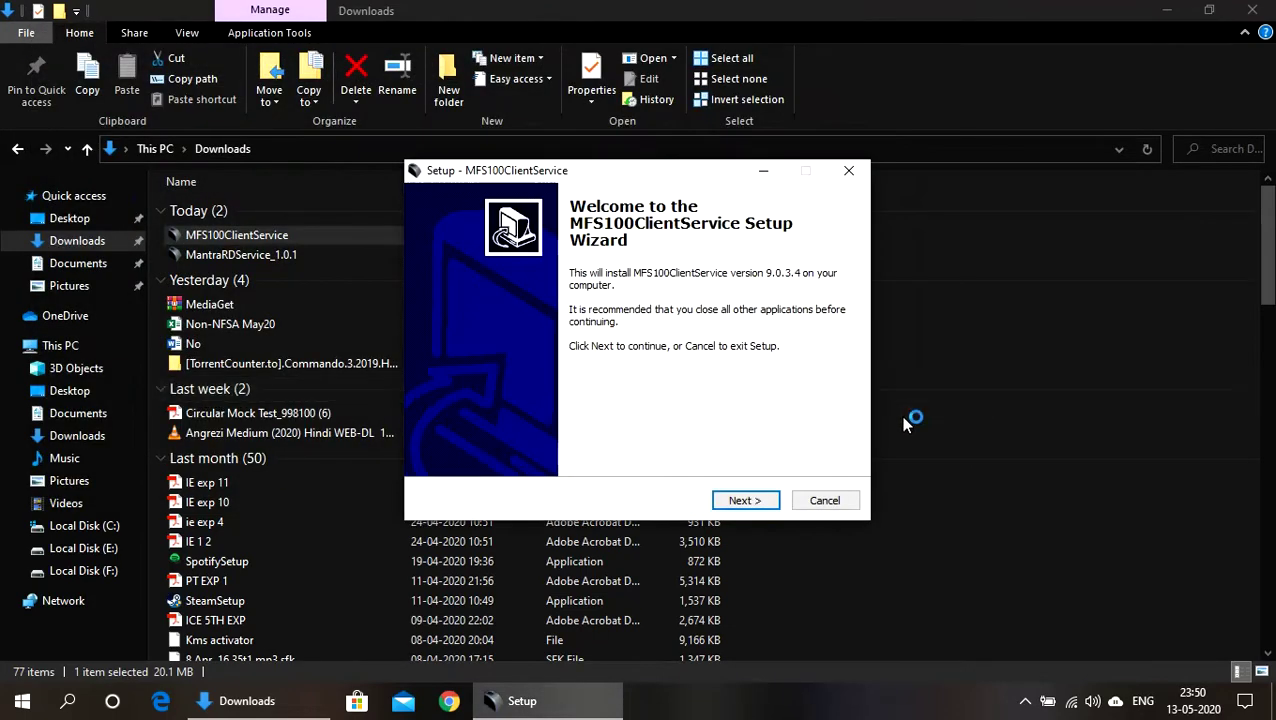
Start installing MFS100ClientService to C:\Program Files\Mantra\MFS100\MFS100ClientService and close the Downloads window
click(758, 497)
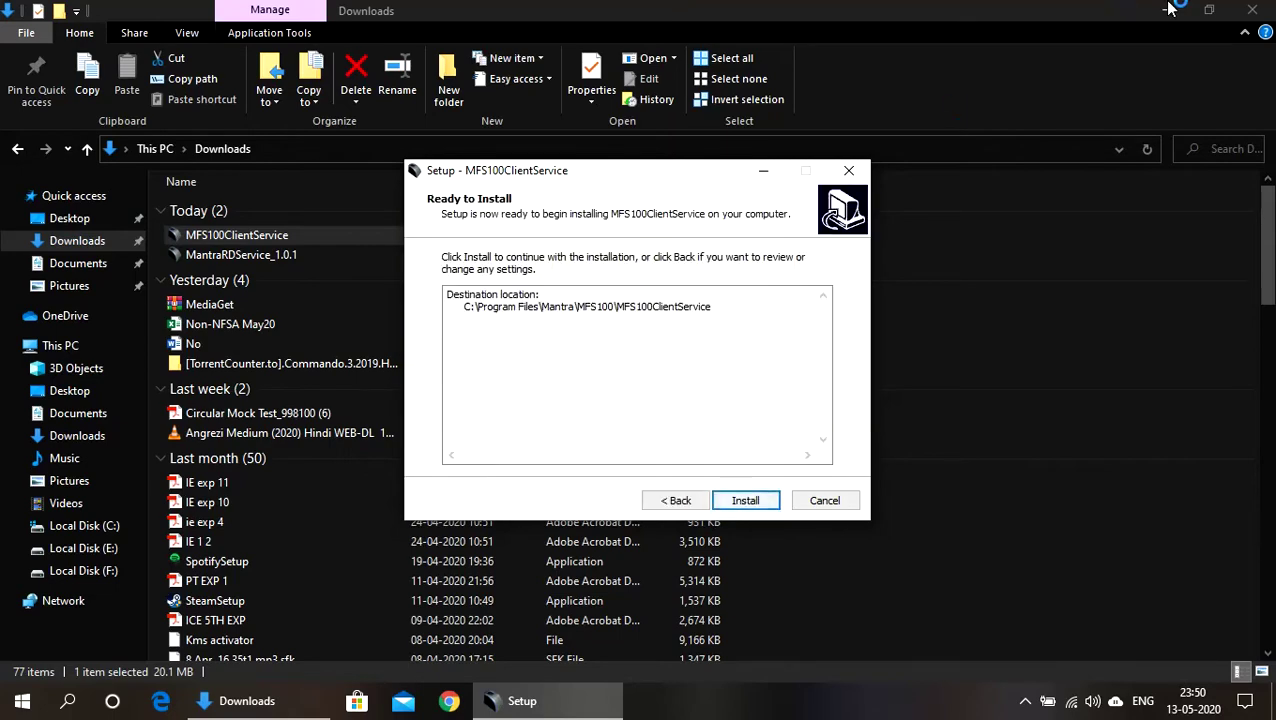
click(1252, 10)
click(744, 500)
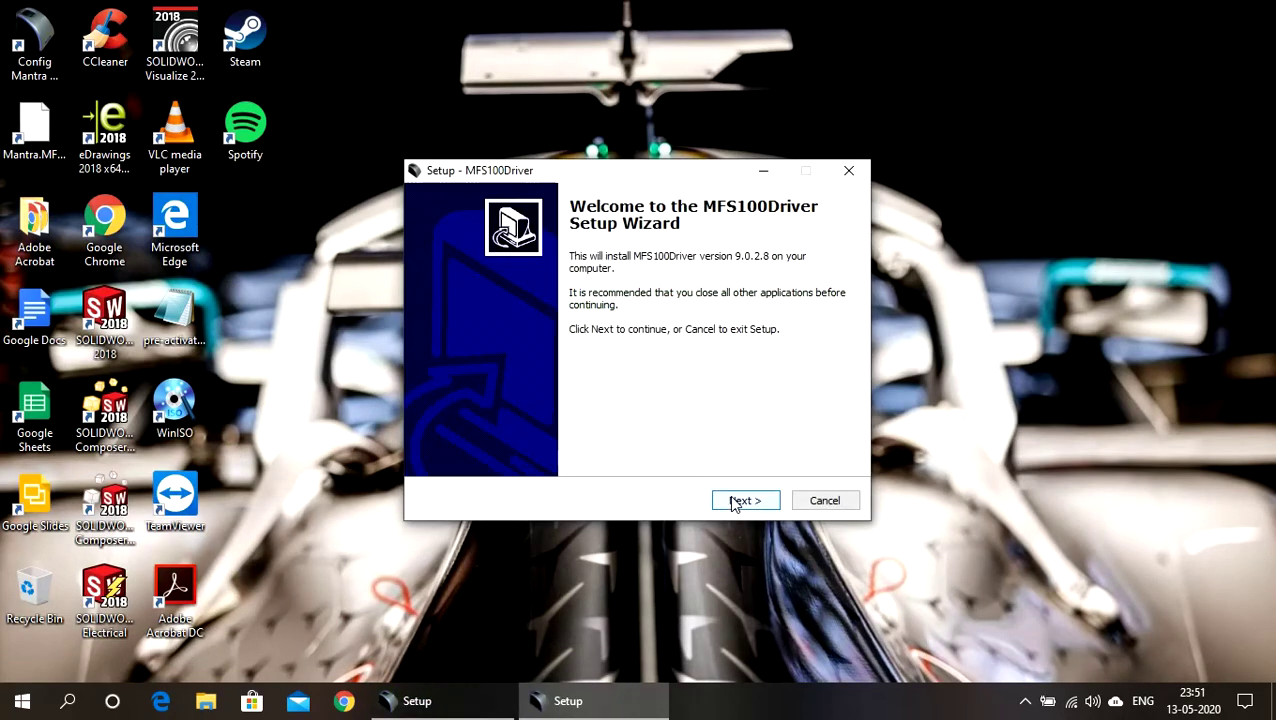
Install MFS100Driver to C:\Program Files\Mantra\MFS100\Driver through its setup wizard
click(735, 503)
click(735, 503)
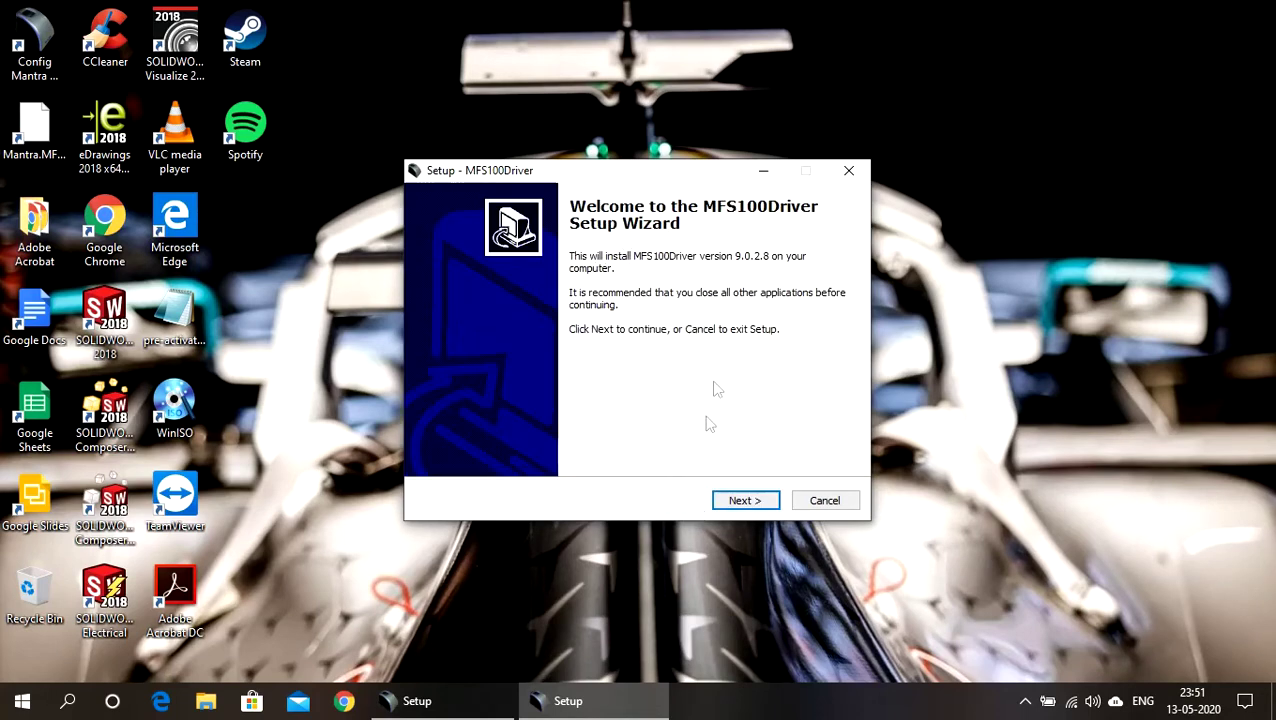
click(744, 501)
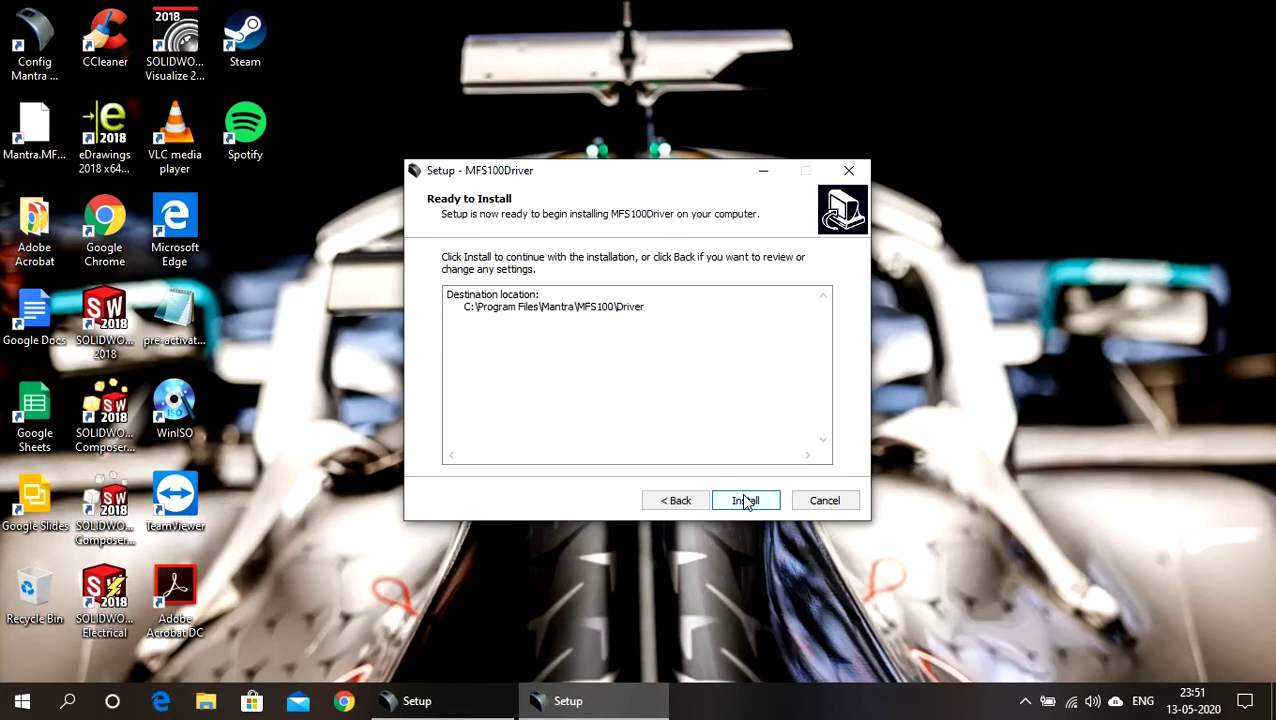
click(744, 501)
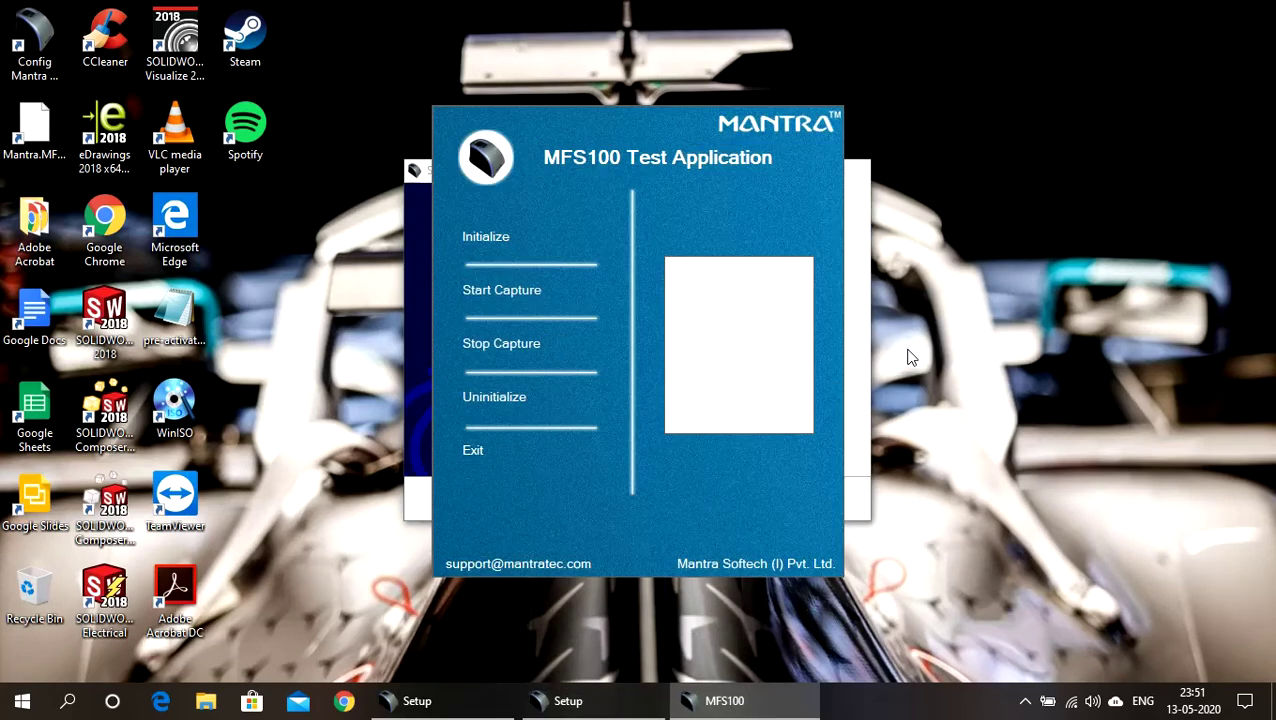
Finish the MFS100Driver and MFS100ClientService setups, agreeing to install the certificate and opening the test page
click(866, 258)
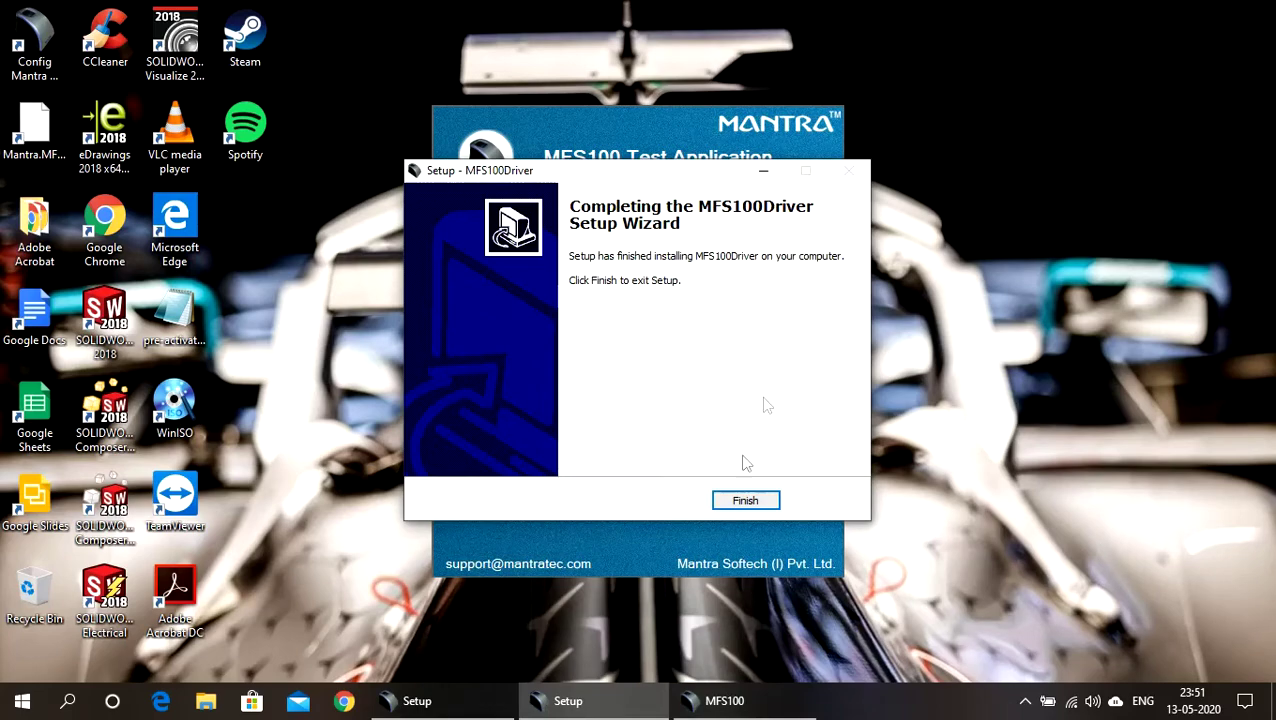
click(744, 502)
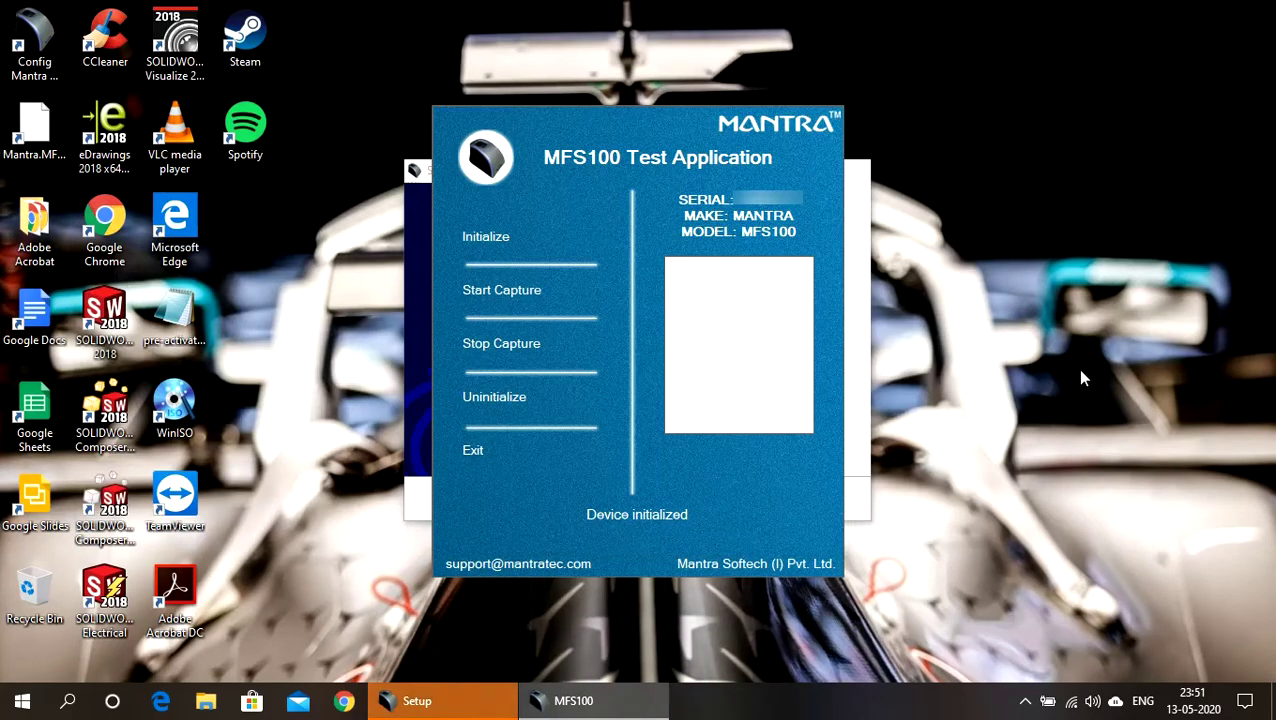
click(864, 503)
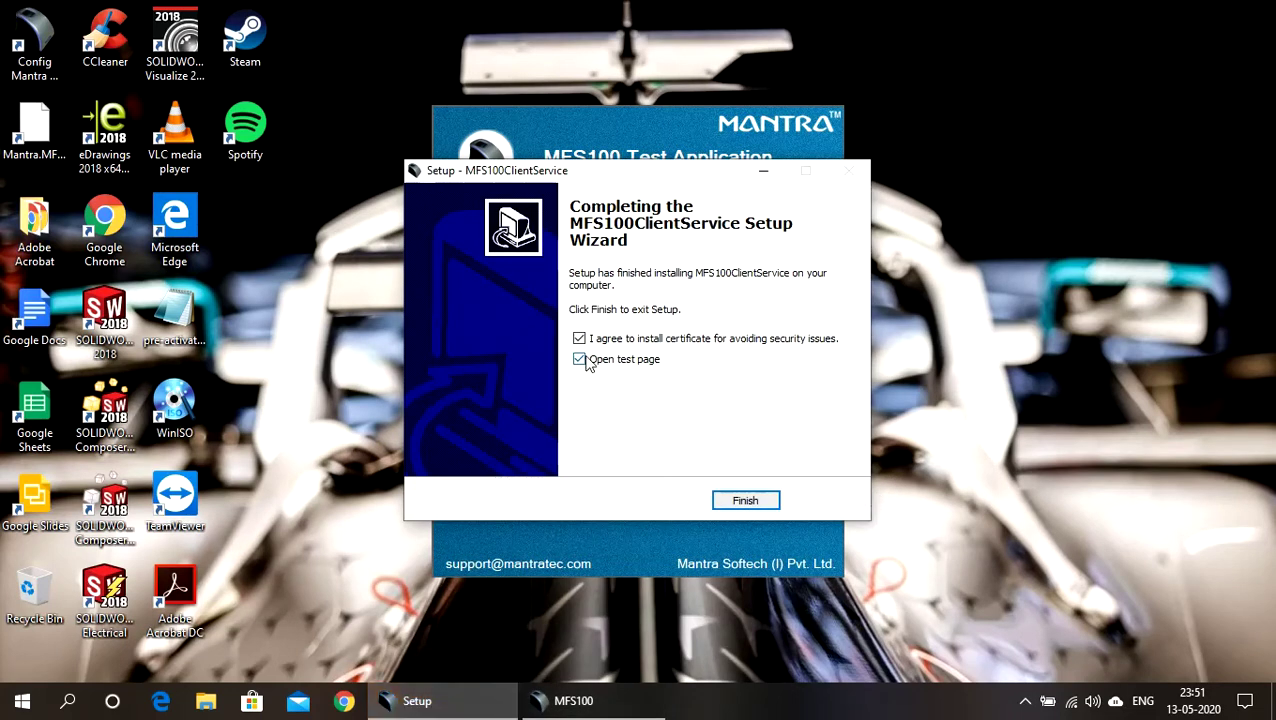
click(745, 503)
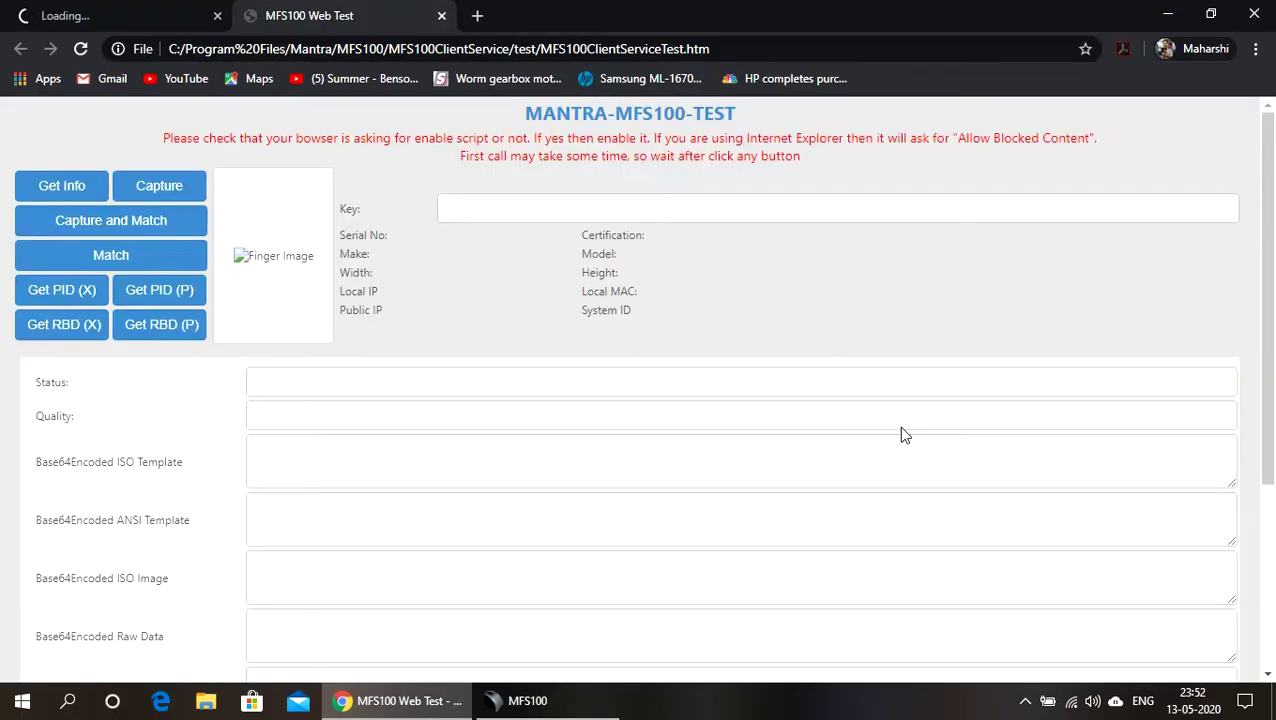
View the MFS100 Client Service and MFS100 Web Test pages and close Chrome
click(80, 9)
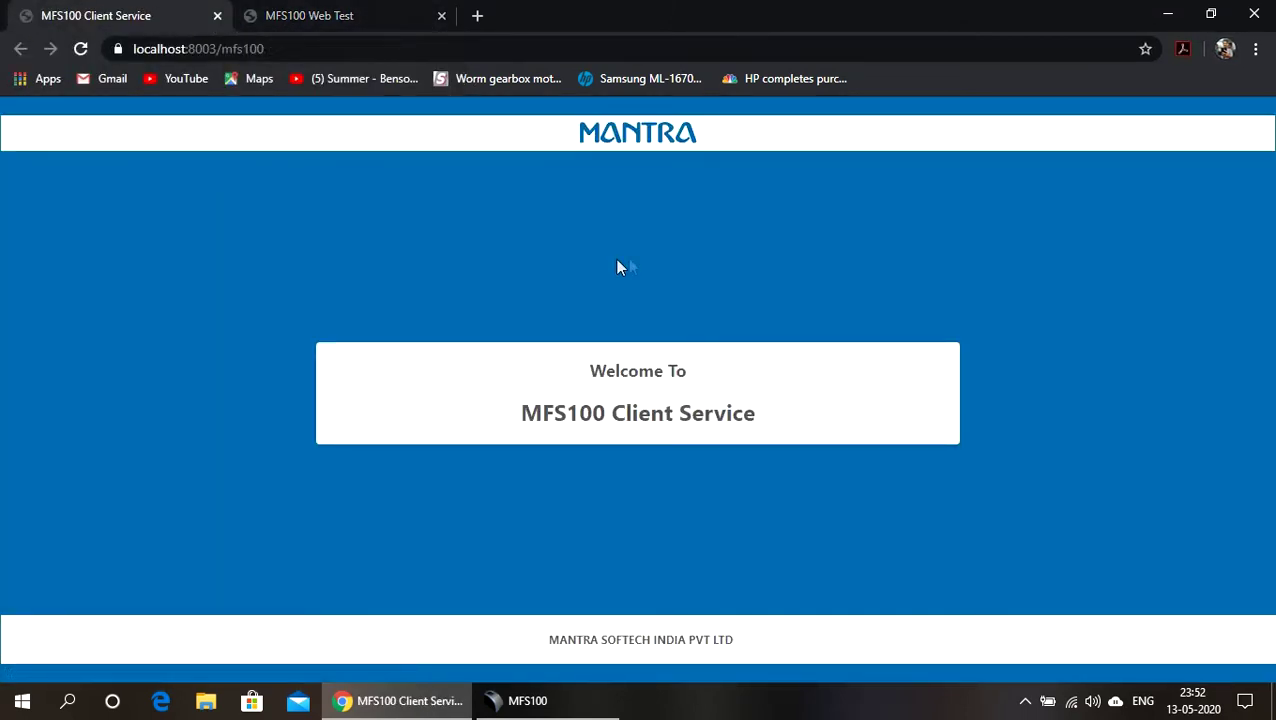
click(320, 15)
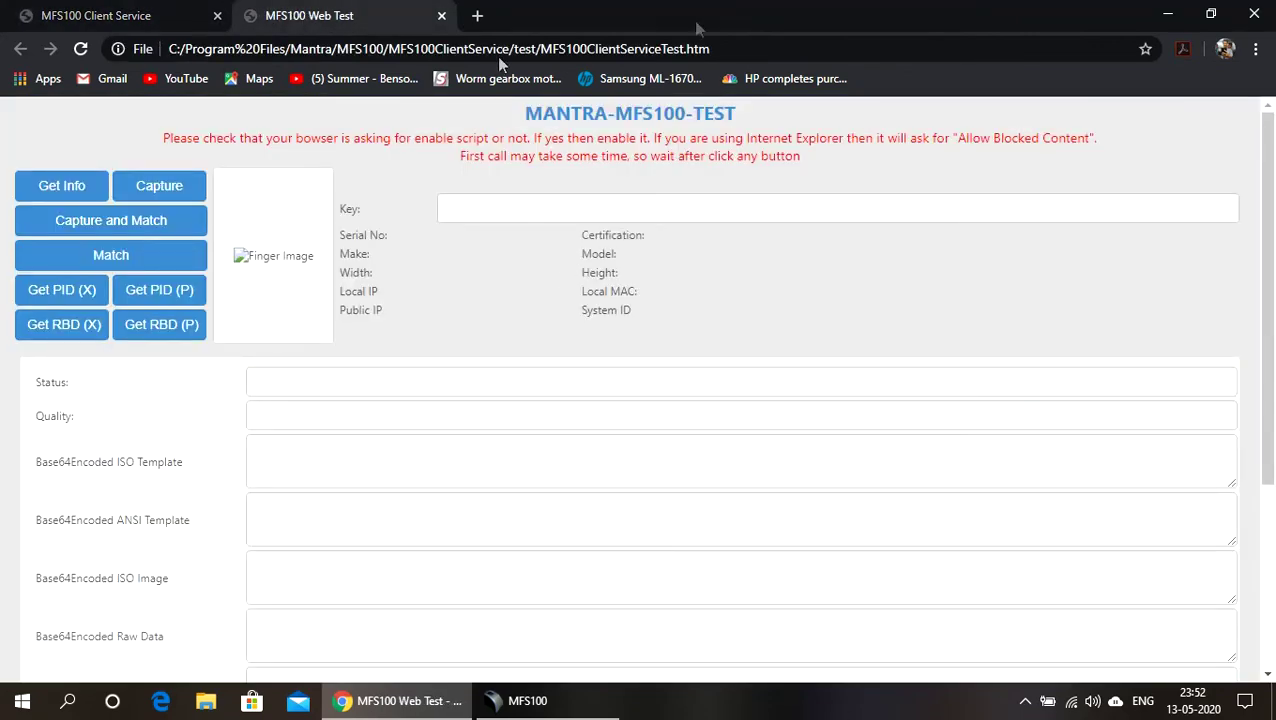
click(1254, 14)
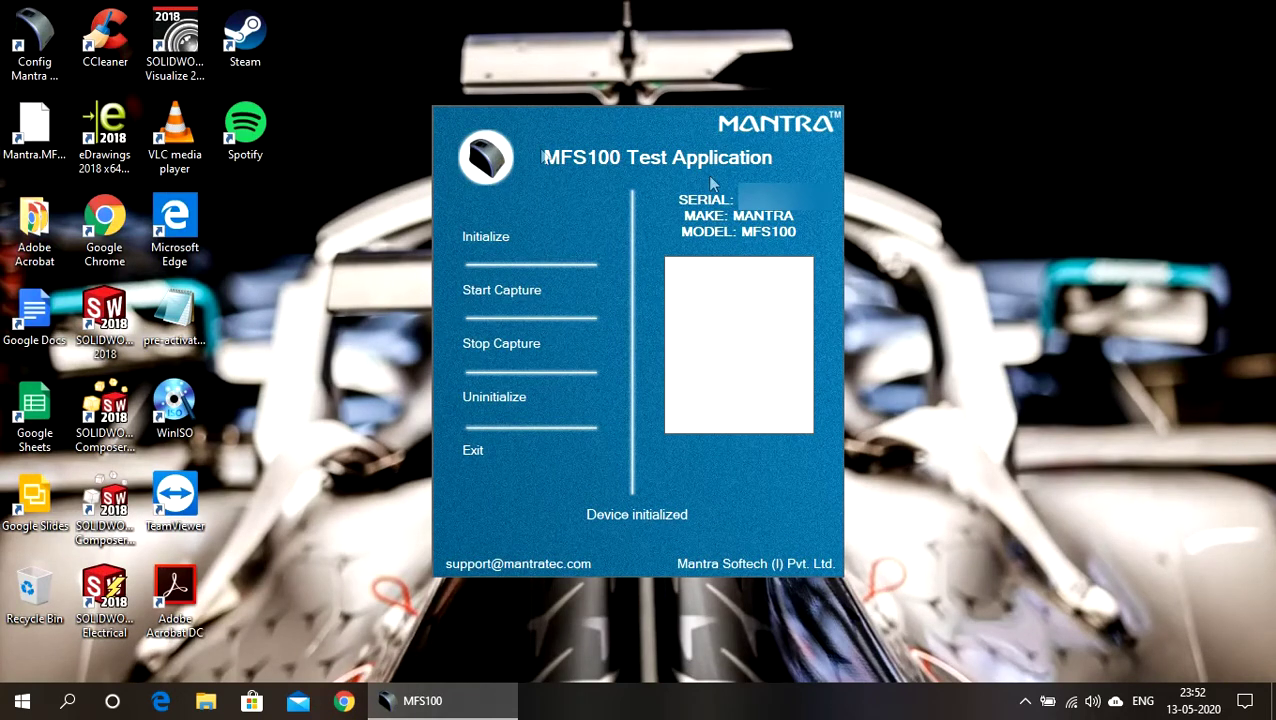
Initialize the scanner in the MFS100 Test Application and capture a fingerprint
click(491, 241)
click(517, 290)
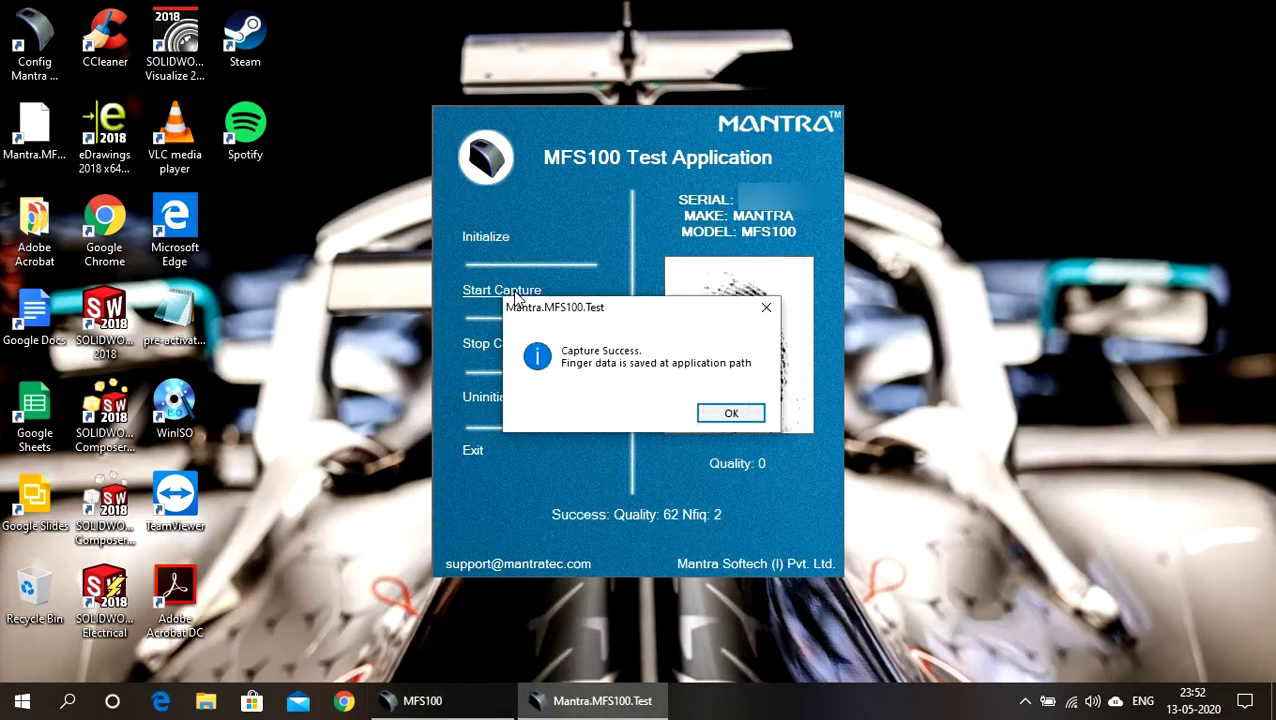
click(729, 414)
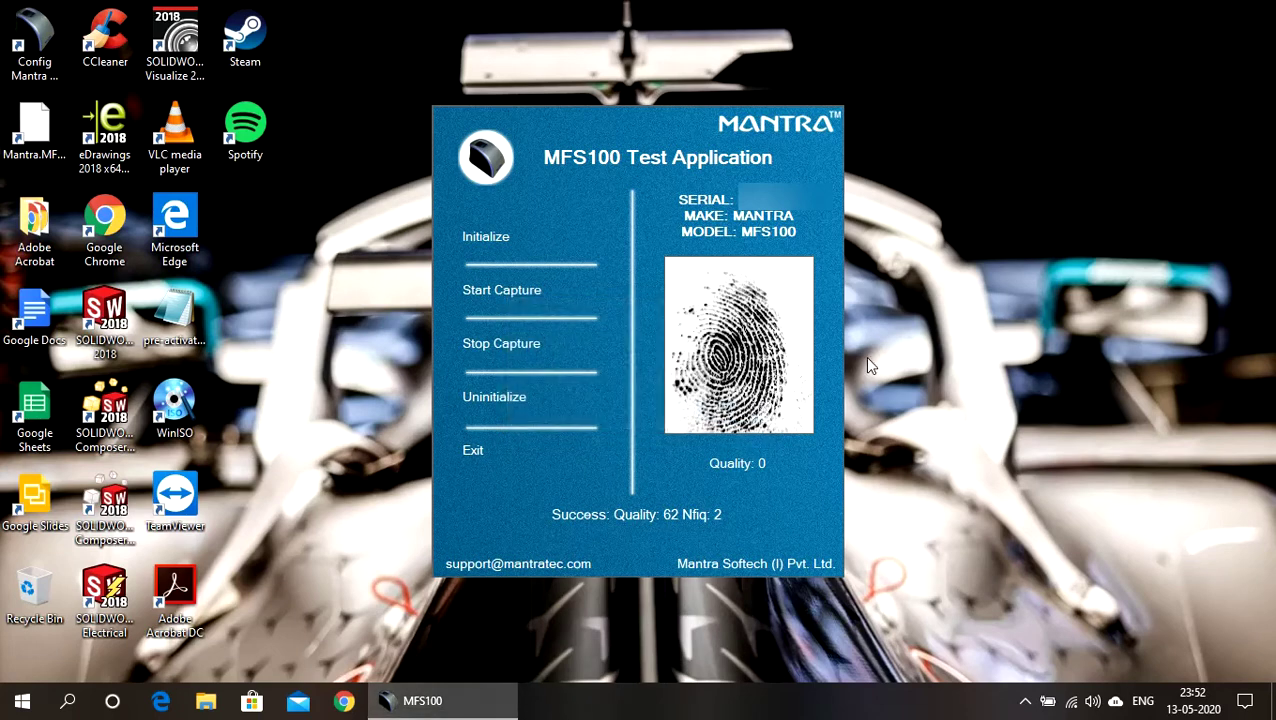
Capture a second fingerprint and exit the MFS100 Test Application
click(490, 292)
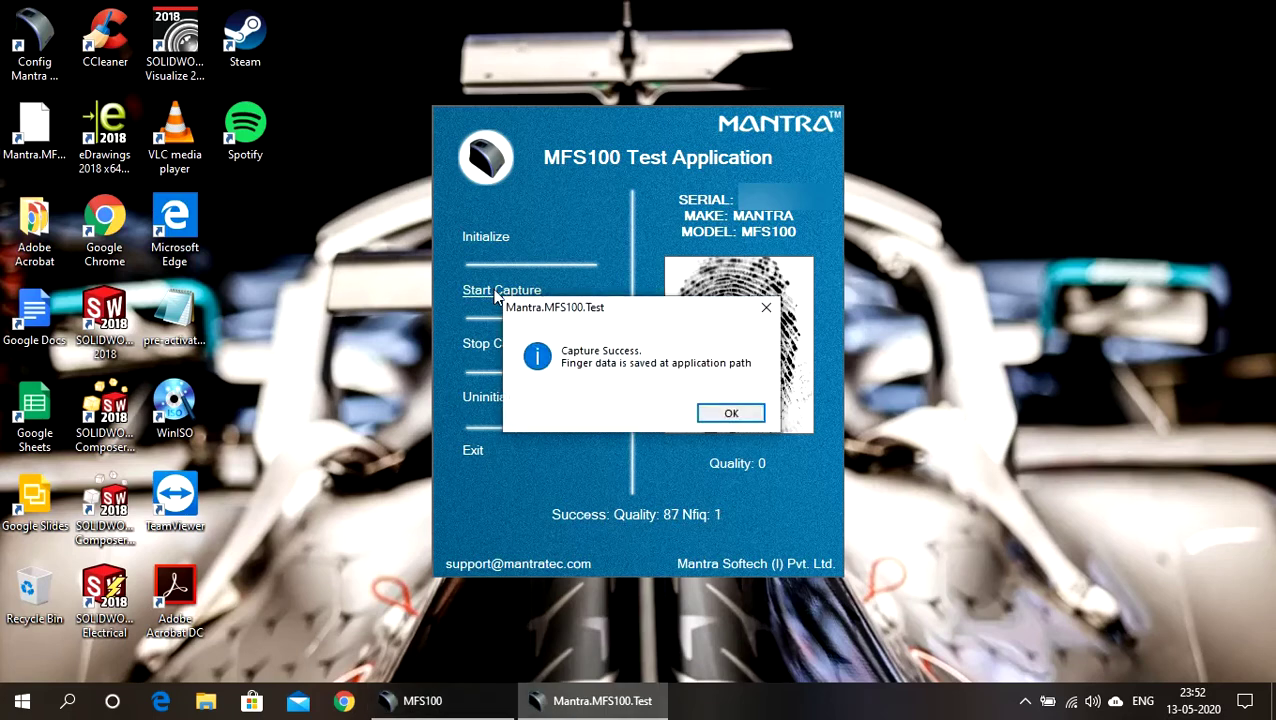
click(748, 415)
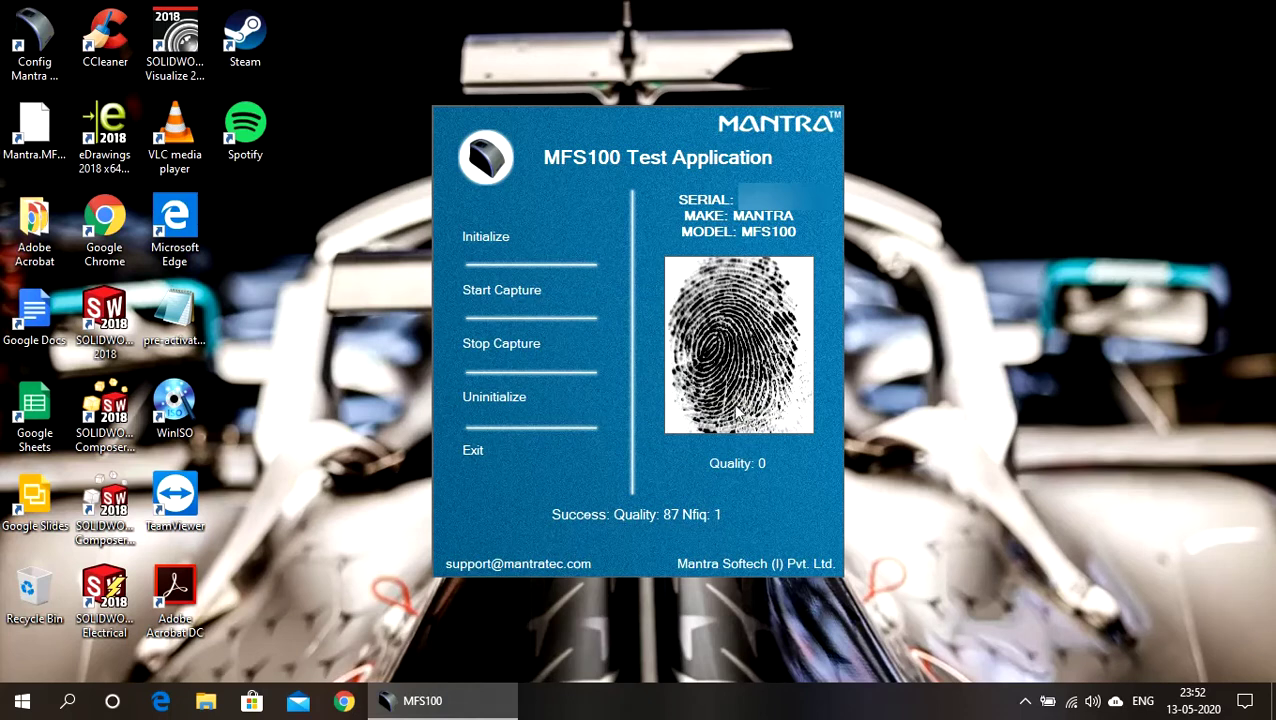
click(472, 452)
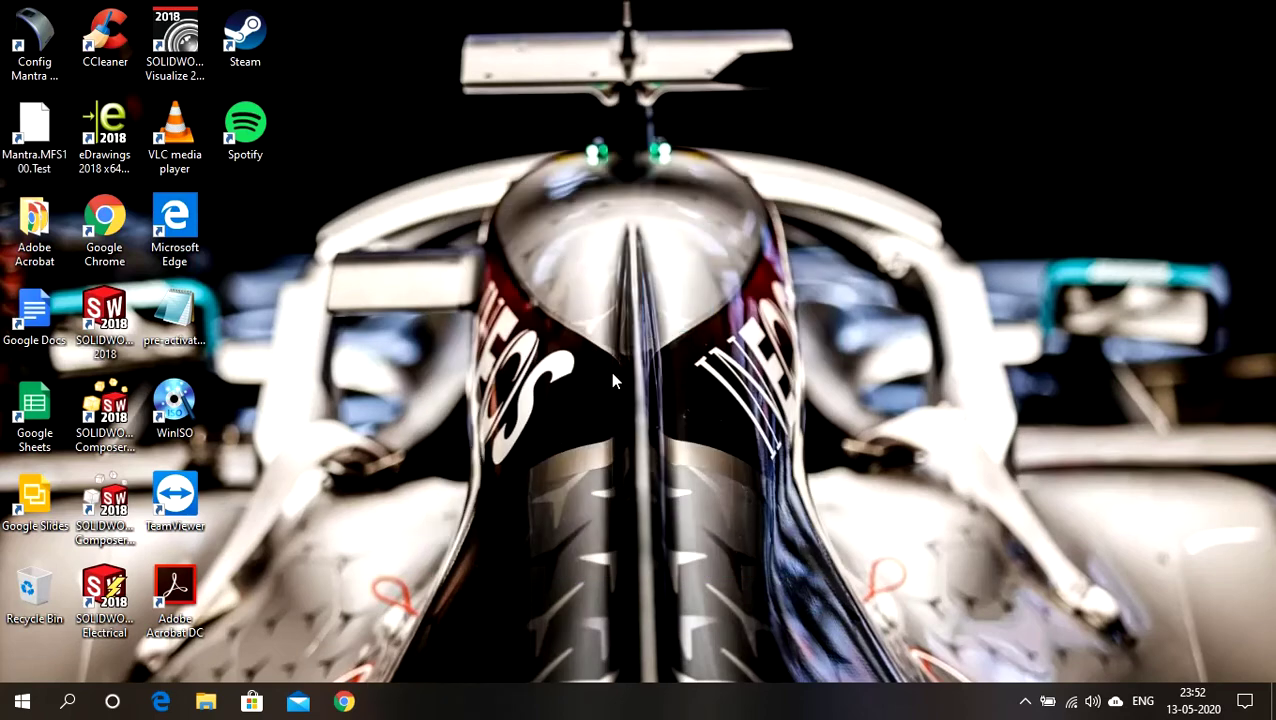
Open the Bluetooth & other devices settings in Windows and select MFS100 under Other devices
click(22, 701)
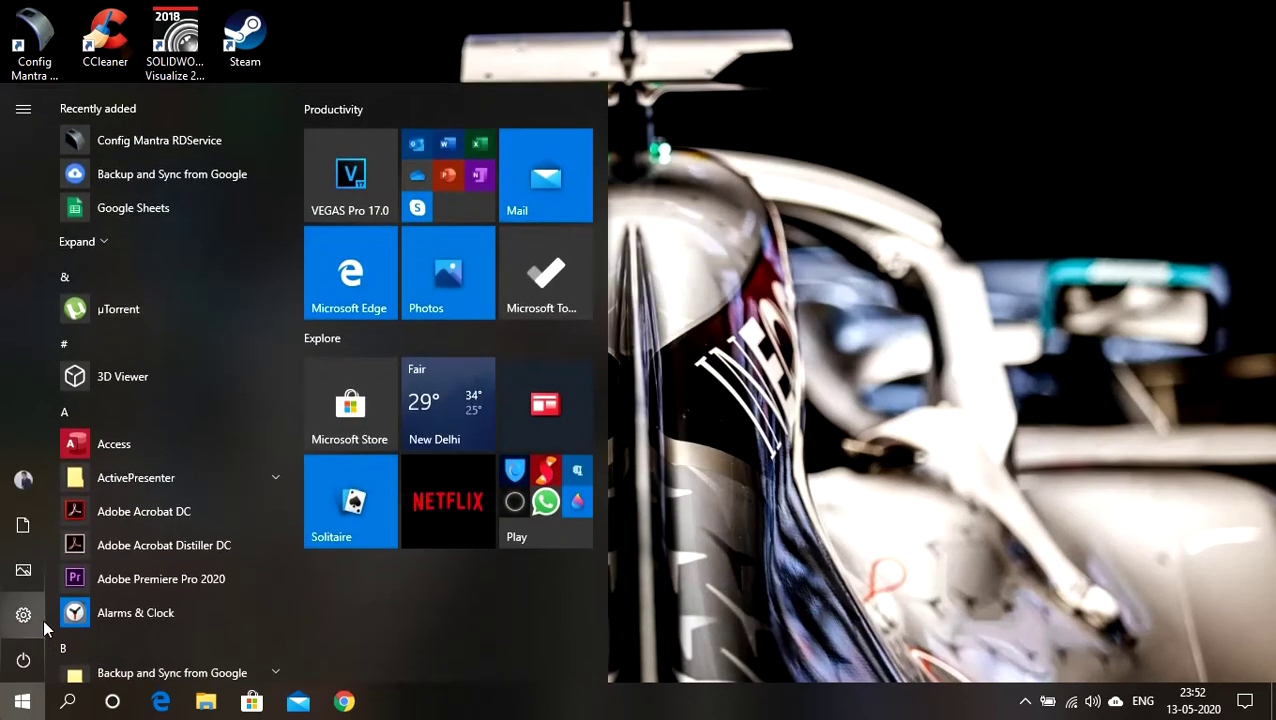
click(43, 618)
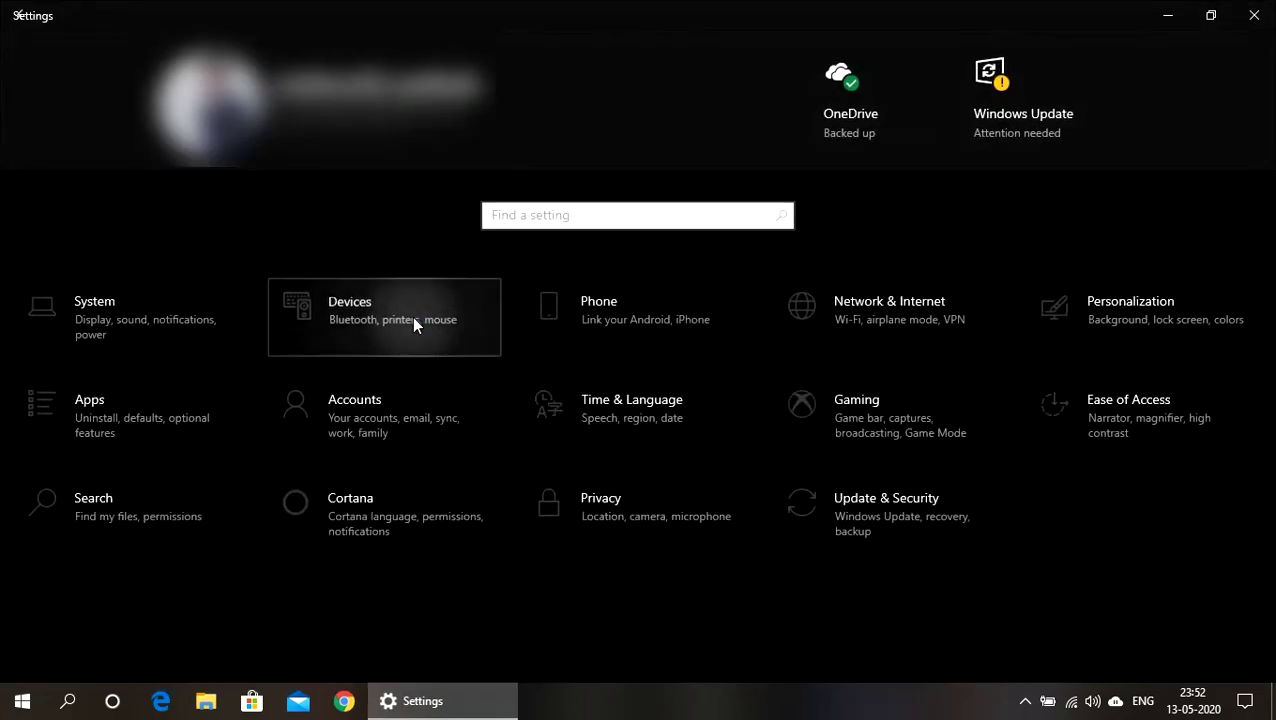
click(414, 322)
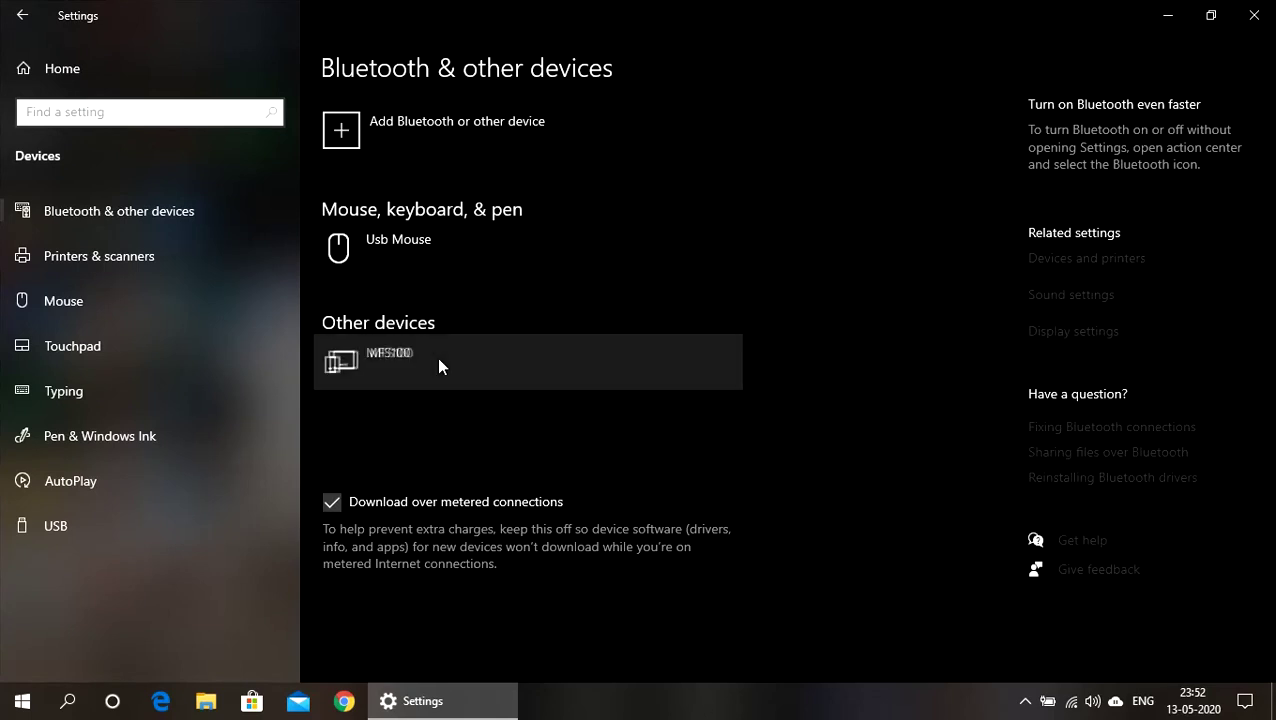
click(439, 360)
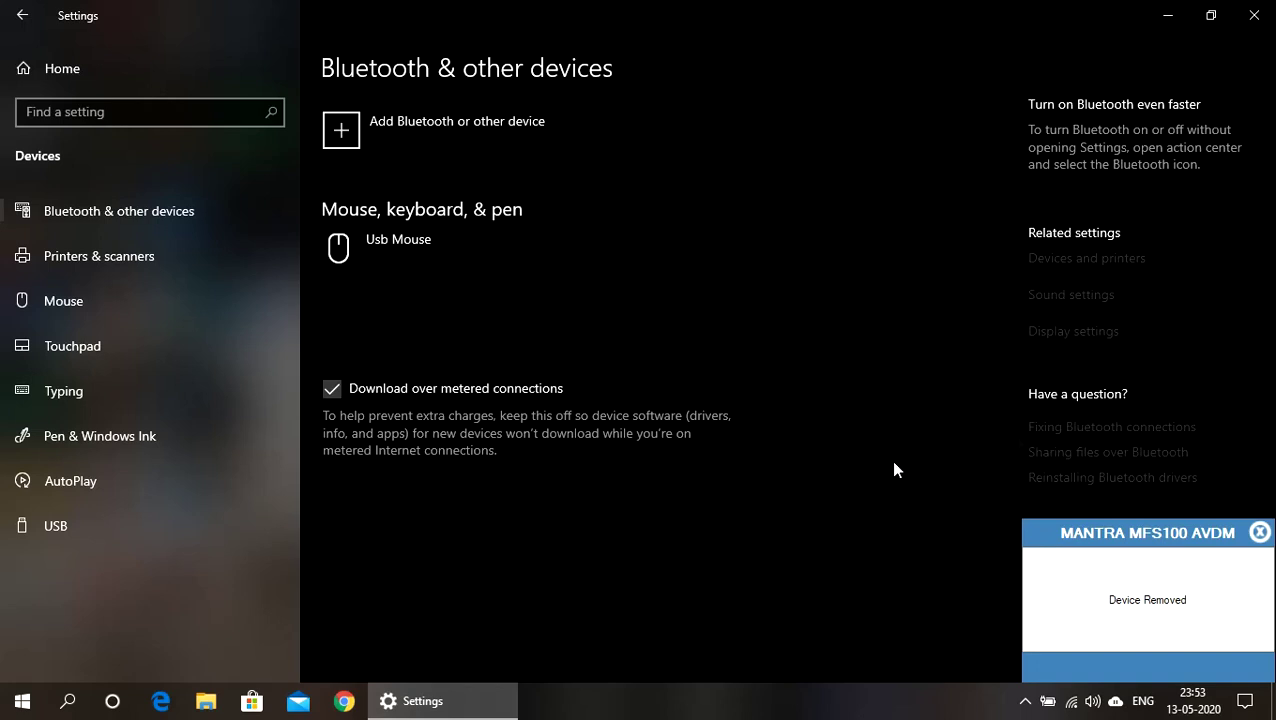
Dismiss the MANTRA MFS100 AVDM notification, inspect the MFS100 and Usb Mouse device entries, and close Settings
click(1259, 532)
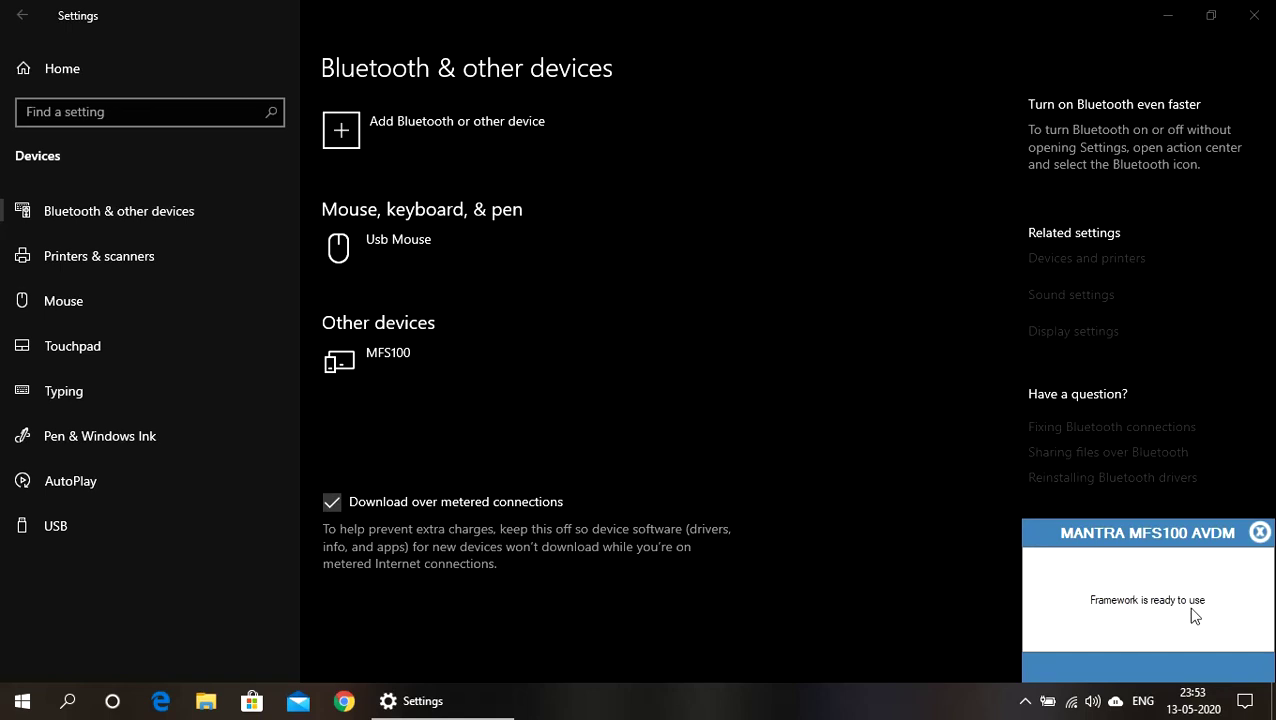
click(388, 376)
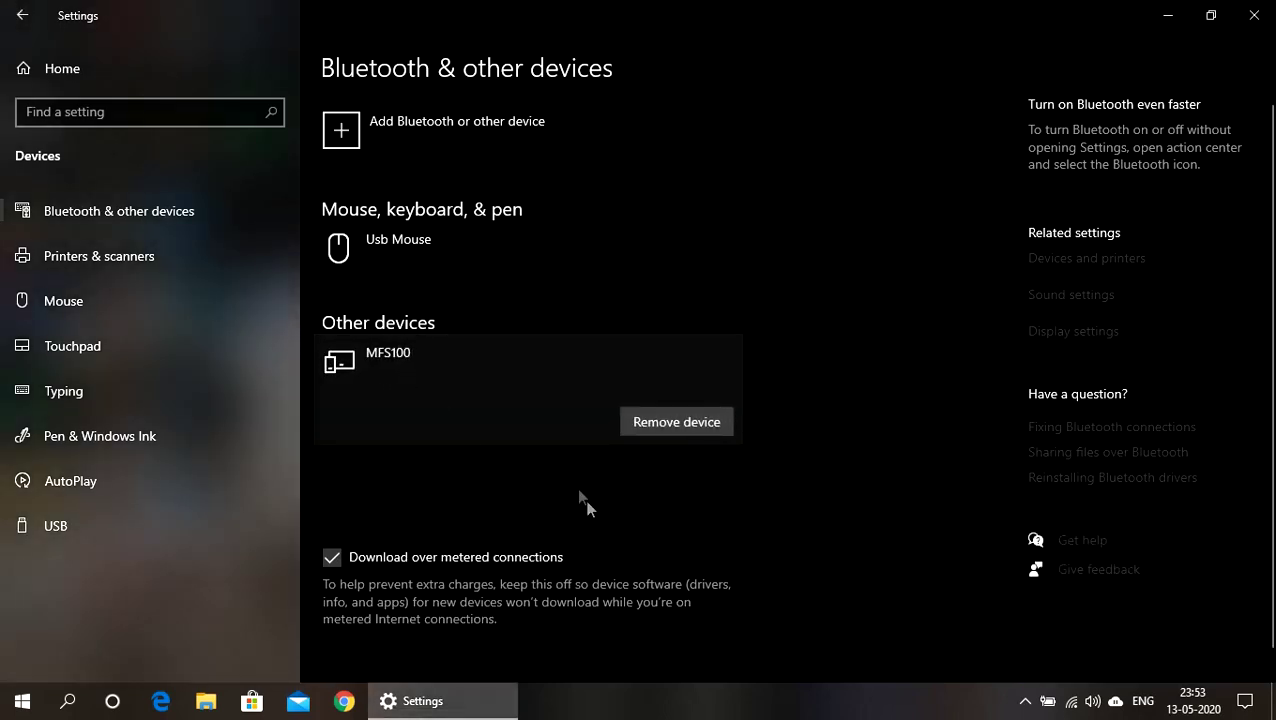
click(470, 245)
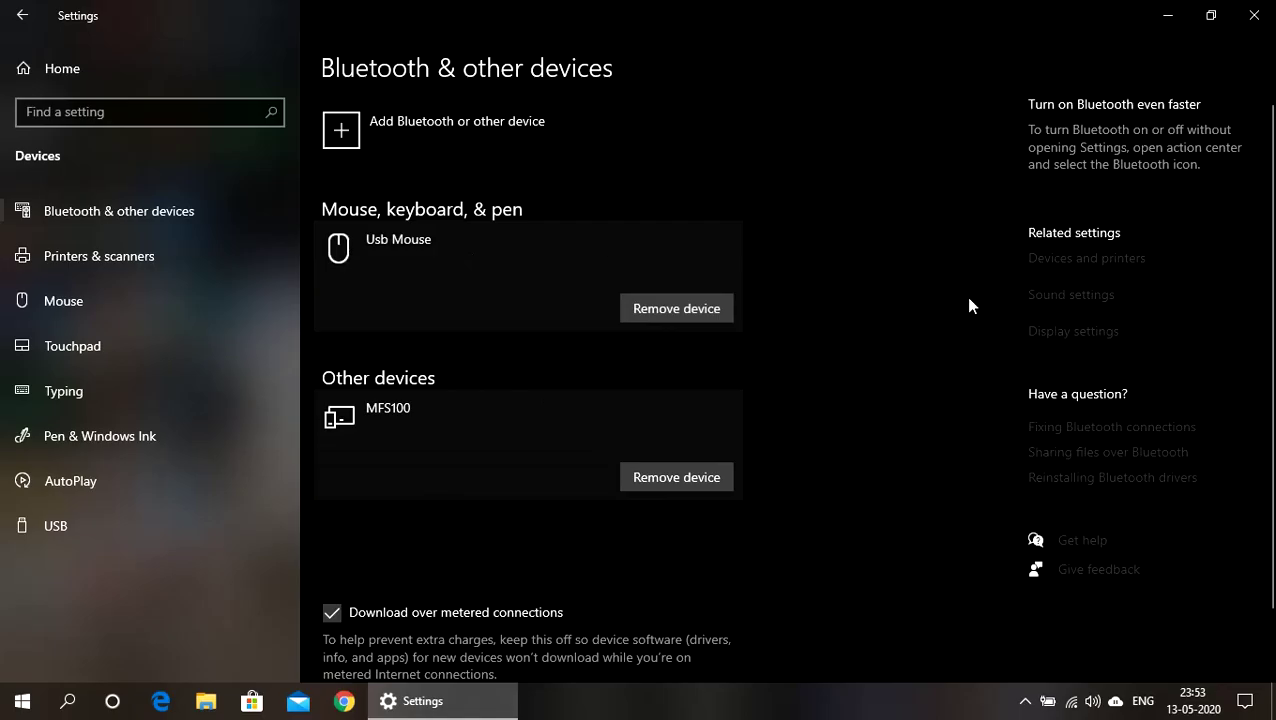
click(1254, 15)
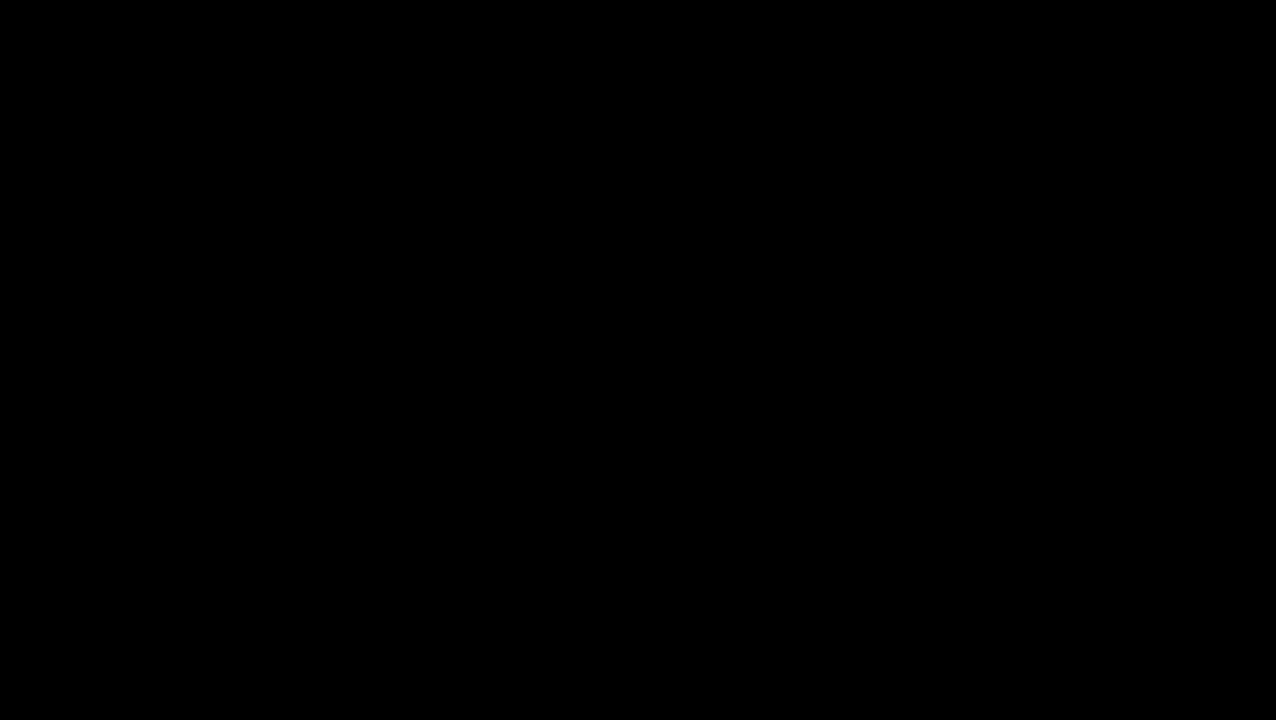